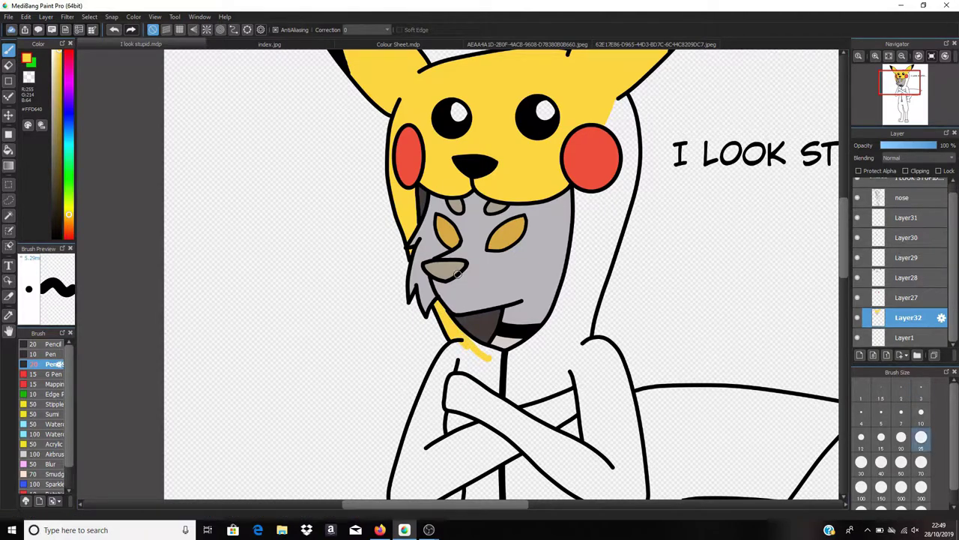
Fill the hood's side beside the large red cheek with yellow, using brush size 100
left_click(861, 487)
left_click_drag(620, 128, 624, 177)
key("ctrl+z")
mouse_move(600, 250)
left_mouse_down()
mouse_move(619, 180)
mouse_move(619, 116)
mouse_move(626, 155)
mouse_move(612, 198)
mouse_move(623, 199)
mouse_move(619, 116)
mouse_move(624, 170)
mouse_move(610, 208)
mouse_move(586, 190)
mouse_move(572, 308)
mouse_move(601, 274)
mouse_move(596, 245)
mouse_move(586, 312)
mouse_move(567, 337)
mouse_move(589, 275)
left_mouse_up()
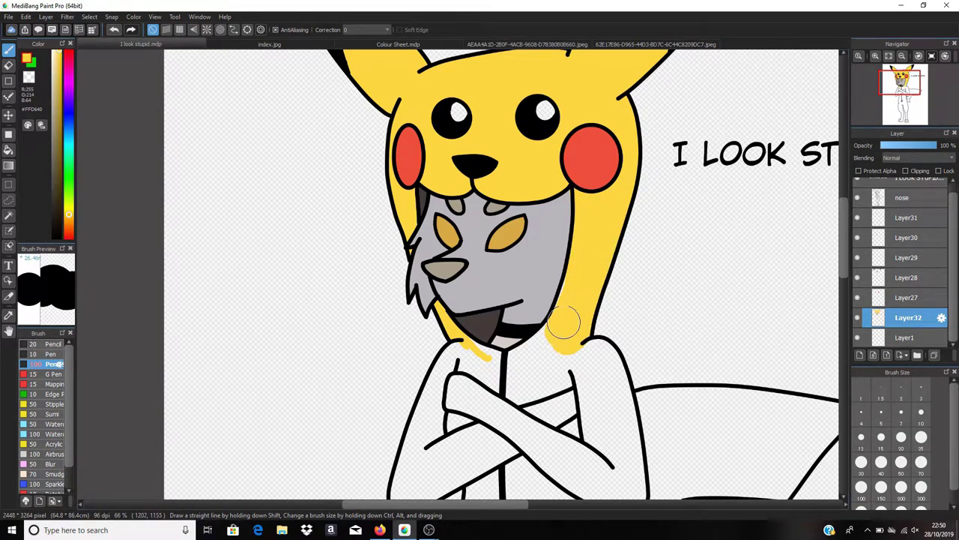
Paint the collar below the chin and both crossed arms yellow
scroll(595, 193, "down", 3)
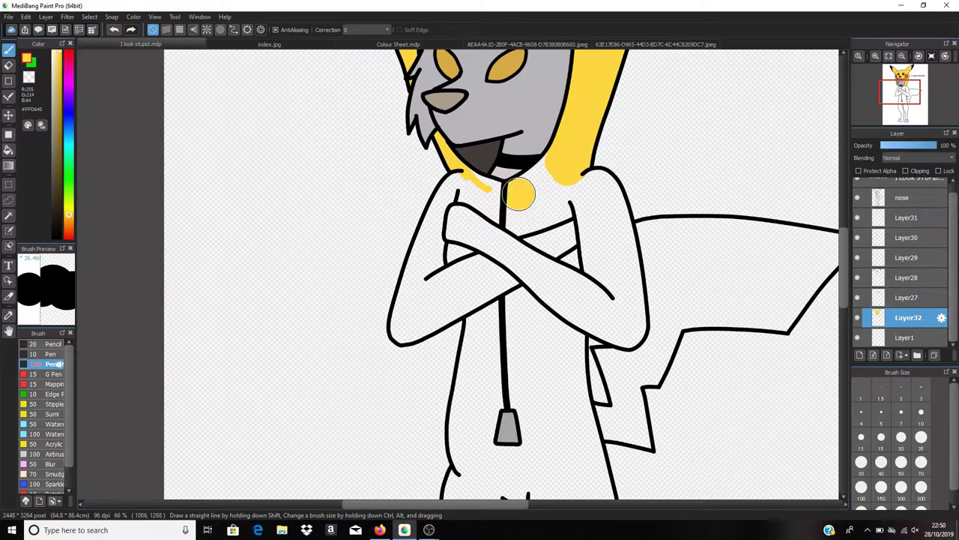
left_click_drag(519, 194, 562, 163)
mouse_move(464, 185)
left_mouse_down()
mouse_move(491, 192)
mouse_move(507, 212)
mouse_move(511, 199)
mouse_move(479, 191)
left_mouse_up()
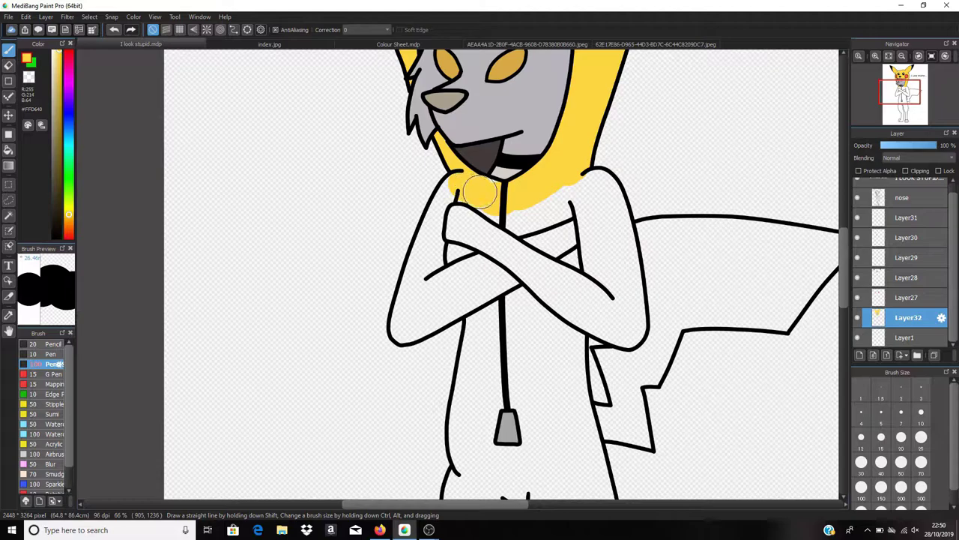
left_click_drag(404, 328, 507, 278)
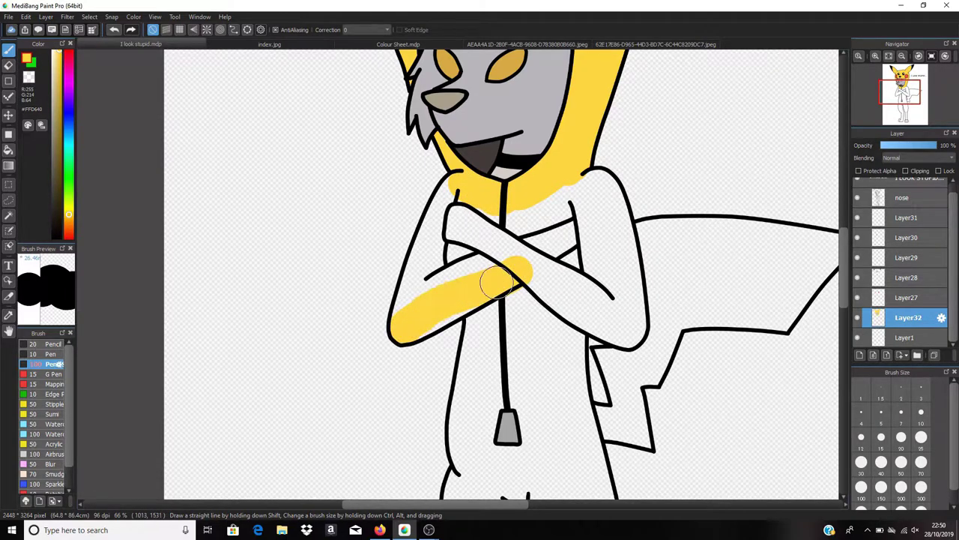
mouse_move(417, 306)
left_mouse_down()
mouse_move(460, 188)
mouse_move(449, 218)
mouse_move(456, 264)
mouse_move(483, 198)
mouse_move(516, 213)
mouse_move(566, 262)
mouse_move(559, 205)
mouse_move(595, 185)
mouse_move(618, 223)
mouse_move(629, 337)
mouse_move(586, 295)
left_mouse_up()
Fill the torso around the zip with yellow, undoing strokes that go wrong
scroll(629, 305, "down", 3)
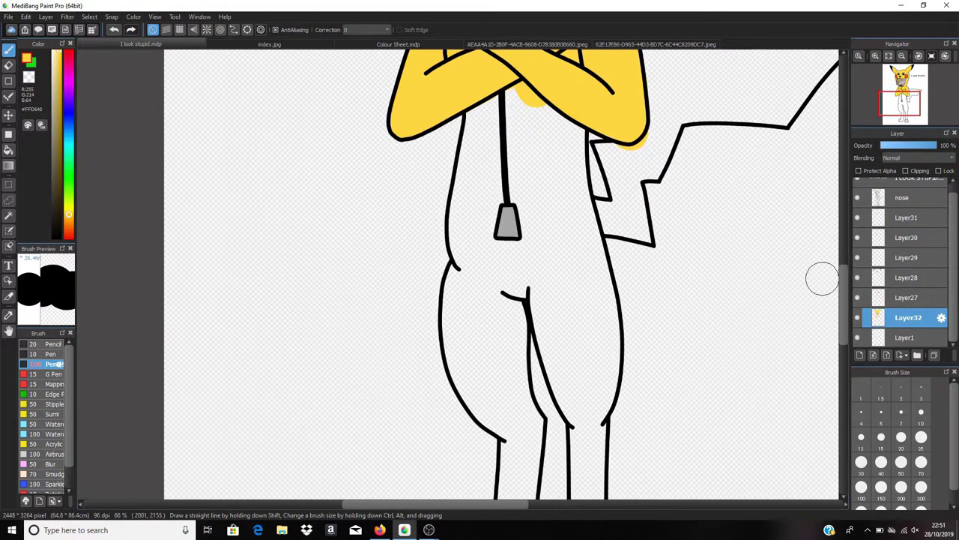
left_click_drag(467, 257, 472, 171)
mouse_move(482, 111)
left_mouse_down()
mouse_move(460, 204)
mouse_move(467, 221)
mouse_move(478, 136)
mouse_move(523, 92)
mouse_move(487, 193)
left_mouse_up()
key("ctrl+z")
key("ctrl+z")
mouse_move(475, 225)
left_mouse_down()
mouse_move(489, 191)
mouse_move(502, 189)
mouse_move(504, 100)
mouse_move(487, 171)
left_mouse_up()
left_click_drag(481, 108, 466, 203)
key("ctrl+z")
mouse_move(514, 94)
left_mouse_down()
mouse_move(560, 133)
mouse_move(566, 196)
left_mouse_up()
Paint the lower torso and the thigh on the tail's side yellow down to the knee
scroll(830, 307, "down", 3)
scroll(831, 307, "up", 1)
mouse_move(551, 92)
left_mouse_down()
mouse_move(531, 114)
mouse_move(539, 171)
mouse_move(489, 169)
mouse_move(527, 170)
mouse_move(551, 92)
mouse_move(557, 122)
mouse_move(571, 60)
mouse_move(588, 165)
left_mouse_up()
mouse_move(502, 189)
left_mouse_down()
mouse_move(534, 192)
mouse_move(570, 156)
mouse_move(576, 180)
left_mouse_up()
mouse_move(580, 305)
left_mouse_down()
mouse_move(591, 317)
mouse_move(606, 277)
mouse_move(589, 174)
left_mouse_up()
left_click_drag(568, 324, 588, 278)
mouse_move(601, 225)
left_mouse_down()
mouse_move(552, 210)
mouse_move(551, 249)
mouse_move(578, 321)
left_mouse_up()
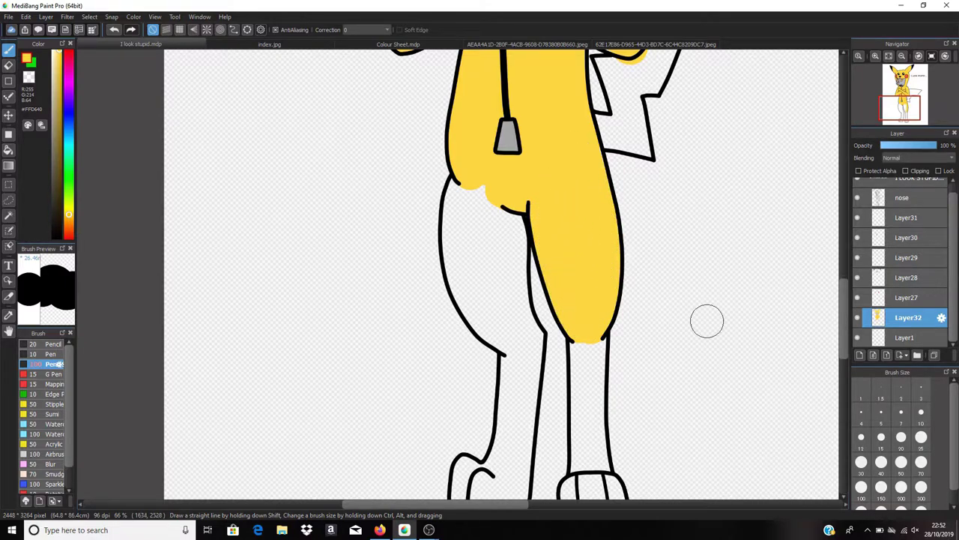
Paint the remaining thigh, both lower legs and both feet yellow, using brush size 15 for the toe edges
scroll(500, 275, "down", 3)
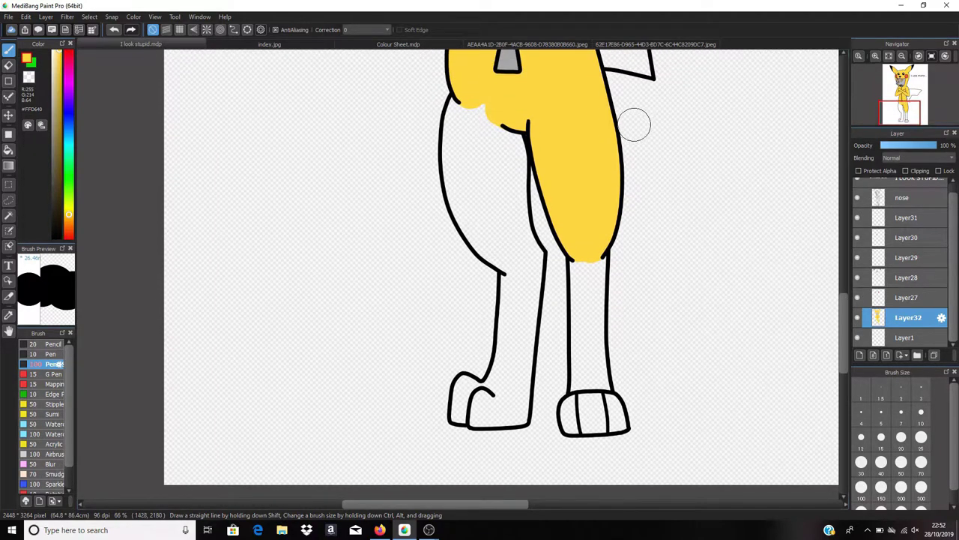
mouse_move(464, 107)
left_mouse_down()
mouse_move(509, 146)
mouse_move(511, 171)
mouse_move(464, 121)
mouse_move(455, 151)
left_mouse_up()
mouse_move(515, 257)
left_mouse_down()
mouse_move(457, 178)
mouse_move(461, 118)
mouse_move(460, 153)
mouse_move(475, 140)
mouse_move(504, 239)
mouse_move(511, 183)
mouse_move(529, 261)
left_mouse_up()
mouse_move(505, 383)
left_mouse_down()
mouse_move(521, 271)
mouse_move(513, 410)
mouse_move(467, 391)
mouse_move(494, 394)
mouse_move(464, 410)
mouse_move(499, 411)
left_mouse_up()
mouse_move(574, 412)
left_mouse_down()
mouse_move(604, 409)
mouse_move(592, 416)
left_mouse_up()
mouse_move(585, 269)
left_mouse_down()
mouse_move(590, 262)
mouse_move(581, 272)
mouse_move(587, 397)
left_mouse_up()
left_click_drag(589, 317, 589, 373)
left_click(881, 437)
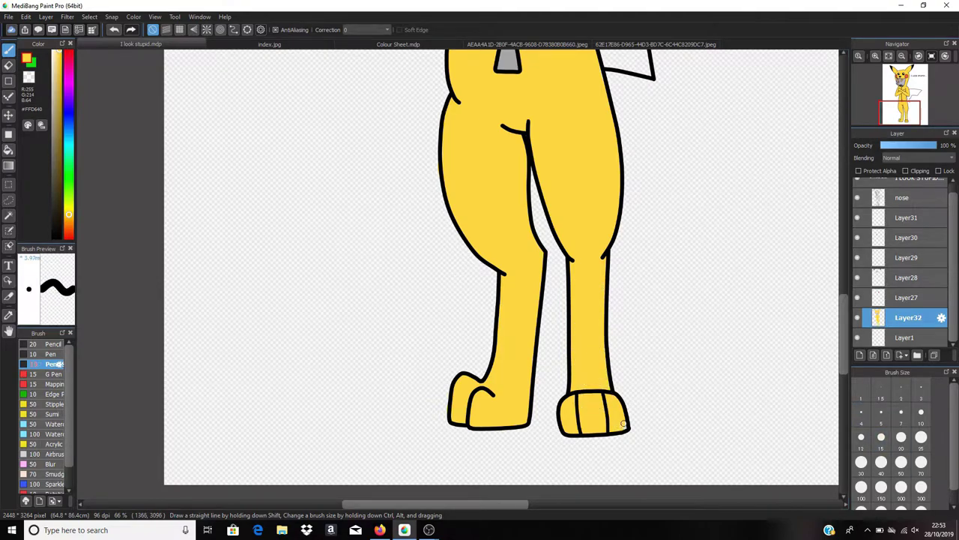
Paint the lower zigzag part of the tail yellow with brush size 70
scroll(658, 187, "down", 4)
scroll(688, 110, "up", 4)
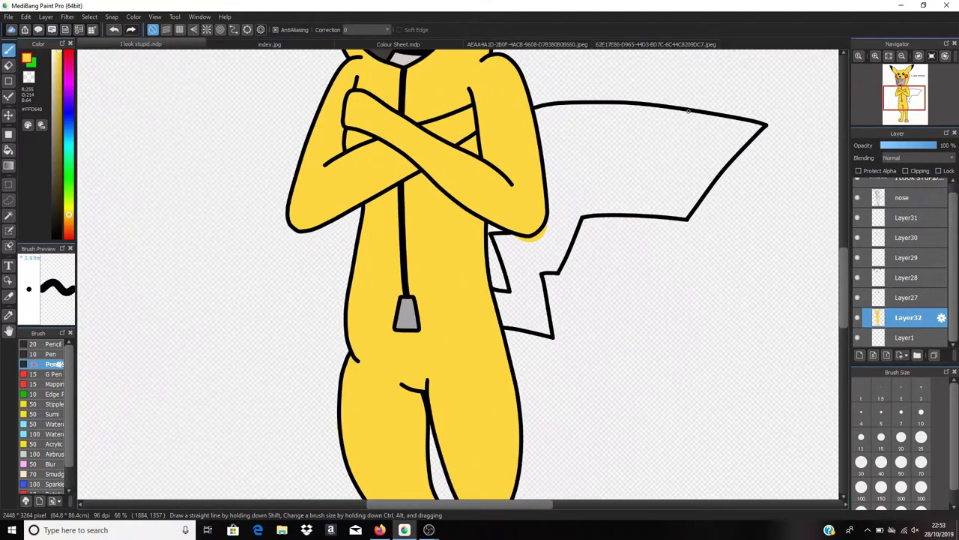
left_click(861, 486)
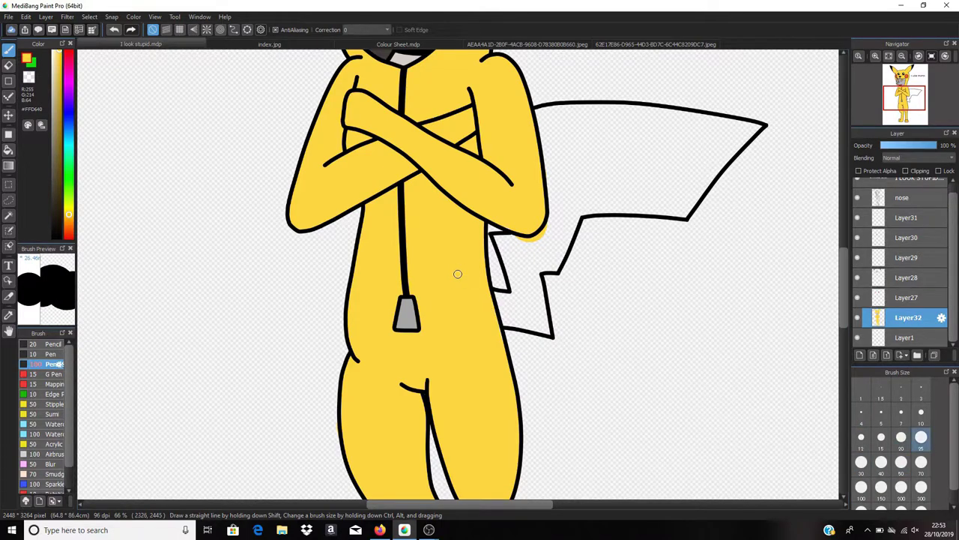
left_click(922, 462)
mouse_move(489, 302)
left_mouse_down()
mouse_move(521, 304)
mouse_move(505, 315)
mouse_move(537, 321)
mouse_move(507, 244)
left_mouse_up()
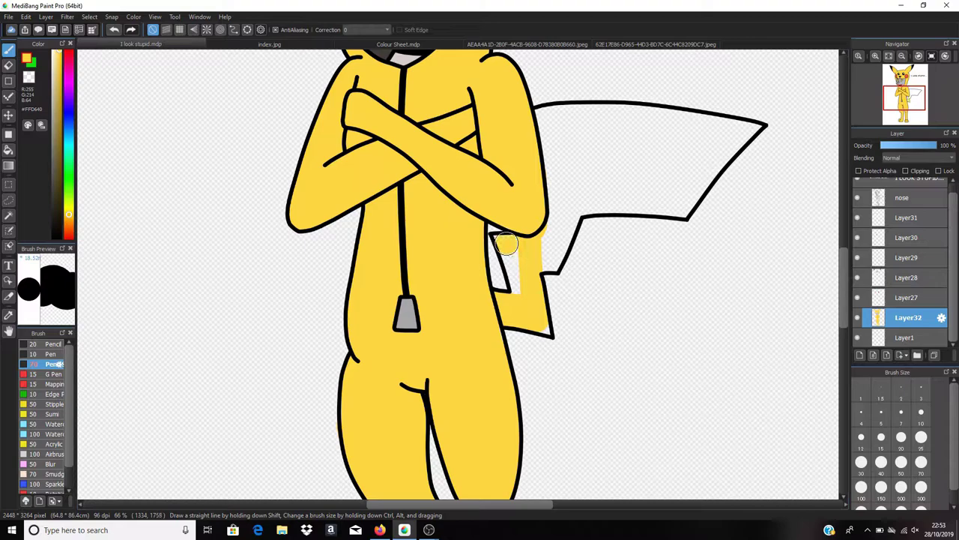
mouse_move(520, 291)
left_mouse_down()
mouse_move(513, 253)
mouse_move(541, 261)
mouse_move(553, 212)
mouse_move(552, 262)
mouse_move(570, 207)
left_mouse_up()
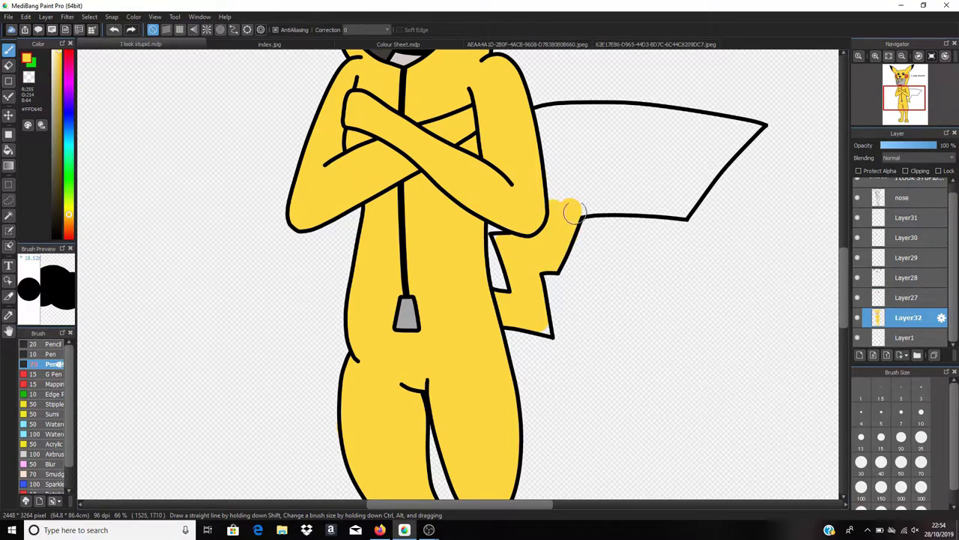
Fill the wide upper part of the tail with yellow and touch up its corners with brush size 25
left_click(550, 120)
mouse_move(728, 126)
left_mouse_down()
mouse_move(741, 133)
mouse_move(716, 133)
left_mouse_up()
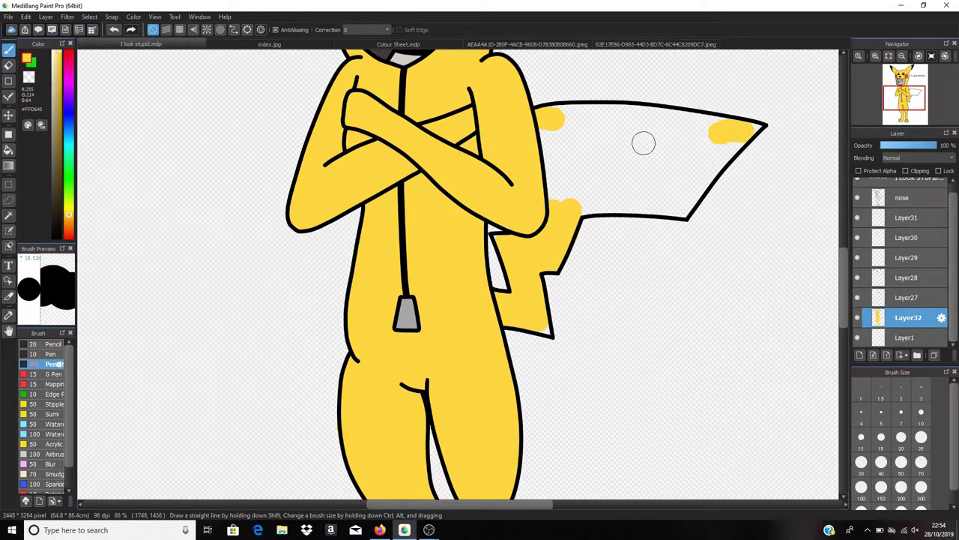
left_click_drag(640, 113, 718, 127)
left_click_drag(550, 120, 637, 117)
mouse_move(703, 150)
left_mouse_down()
mouse_move(724, 145)
mouse_move(675, 210)
left_mouse_up()
mouse_move(570, 201)
left_mouse_down()
mouse_move(668, 204)
mouse_move(574, 207)
mouse_move(543, 174)
mouse_move(603, 127)
mouse_move(695, 136)
mouse_move(679, 175)
mouse_move(682, 133)
mouse_move(550, 149)
mouse_move(664, 155)
mouse_move(561, 160)
mouse_move(646, 178)
mouse_move(561, 186)
mouse_move(662, 174)
left_mouse_up()
key("ctrl+z")
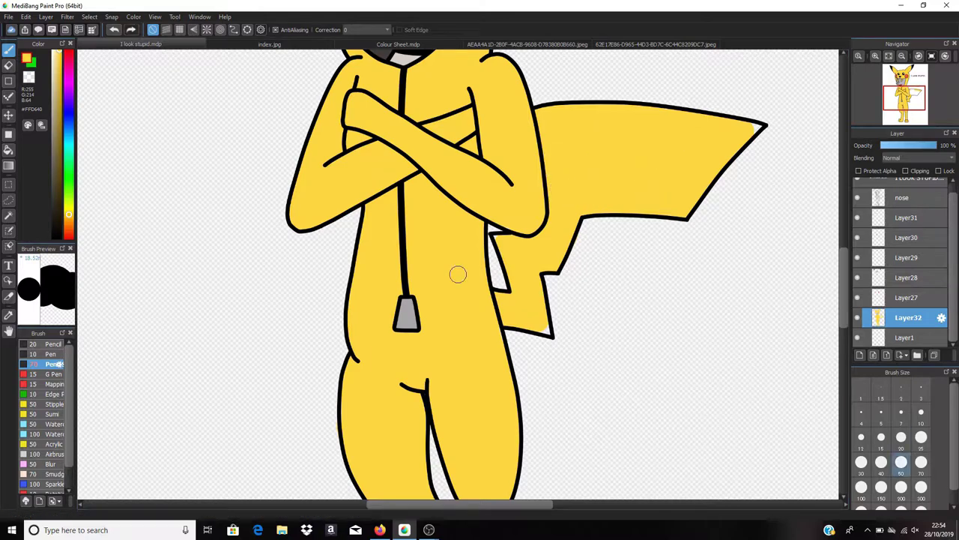
left_click(921, 437)
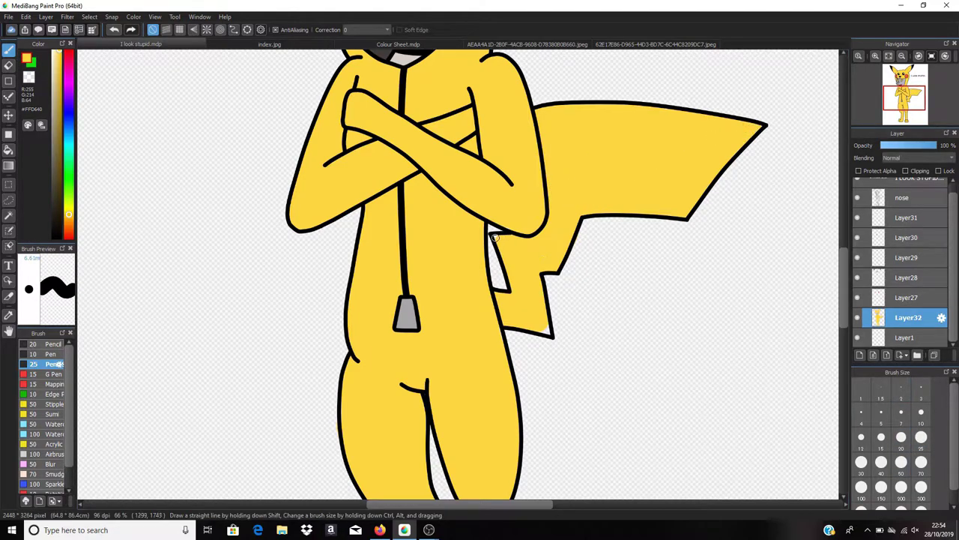
On a new layer, paint the tail's base dark red (#8F363C), sampled from the tail base in index.jpg
left_click(860, 355)
left_click(270, 44)
left_click(487, 376, "alt")
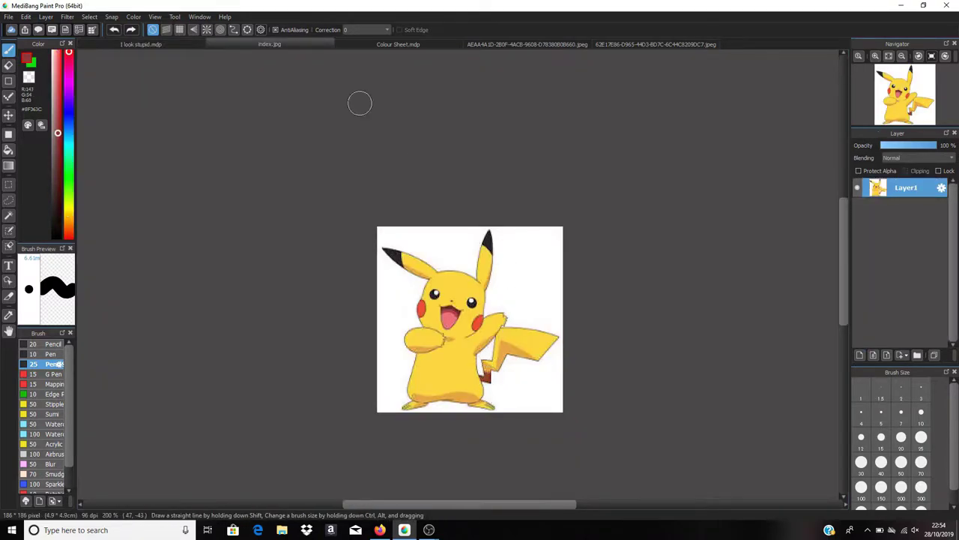
key("ctrl+Tab")
key("ctrl+Tab")
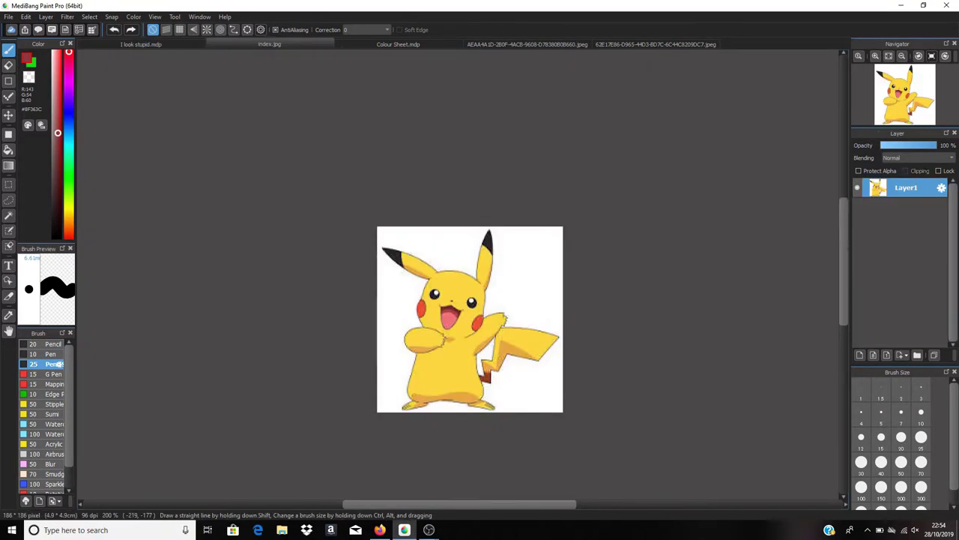
key("ctrl+Tab")
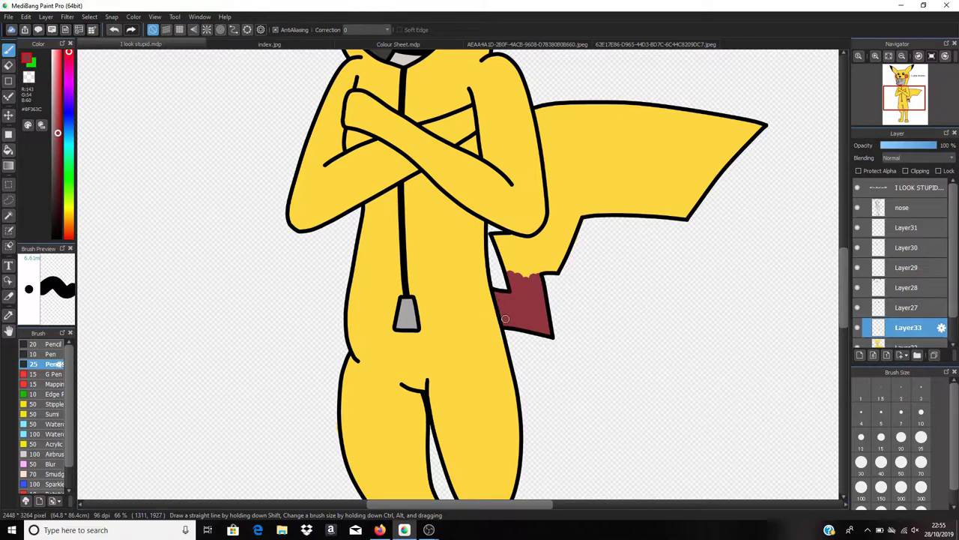
scroll(526, 281, "down", 3)
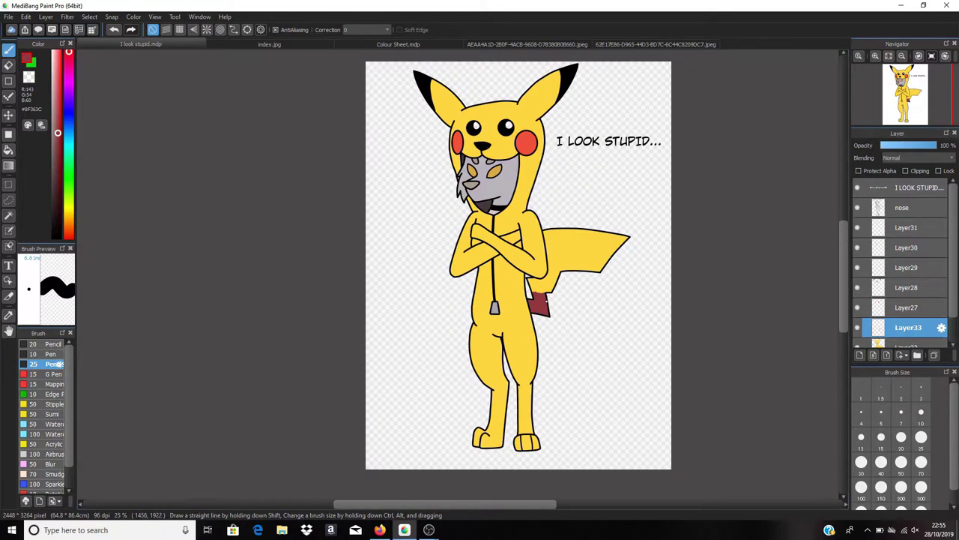
Add a new layer directly above Layer31
left_click(915, 211)
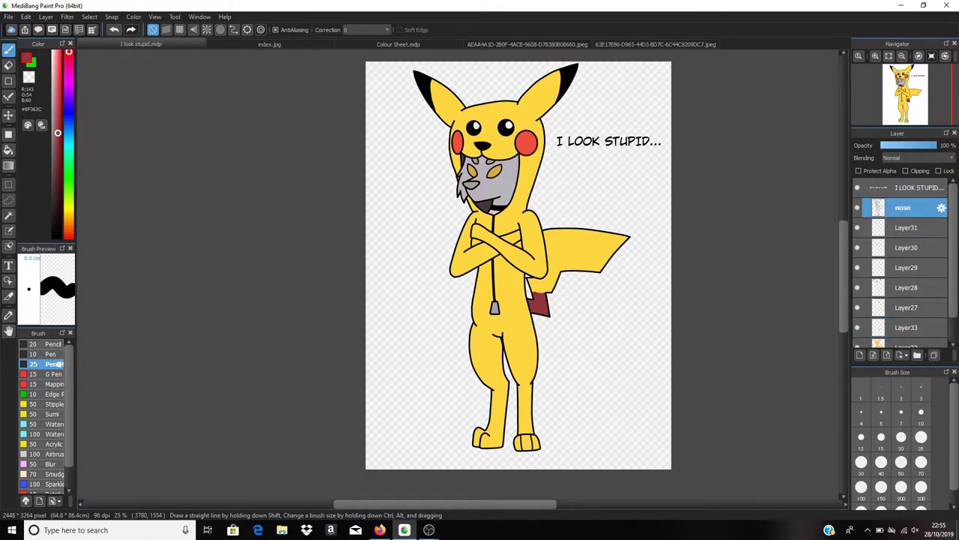
scroll(463, 124, "up", 1)
left_click(906, 228)
left_click(860, 356)
Fill the highlights in both of the hood's eyes with white (#FFFFFF)
scroll(452, 114, "up", 4)
mouse_move(597, 174)
left_mouse_down()
mouse_move(604, 188)
mouse_move(606, 171)
left_mouse_up()
key("ctrl+z")
key("ctrl+z")
key("ctrl+z")
key("ctrl+z")
key("ctrl+z")
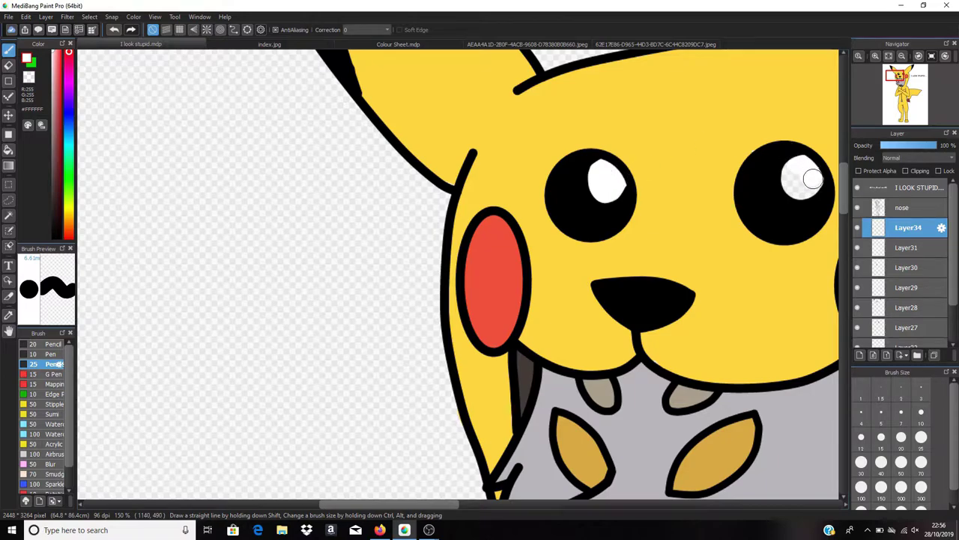
scroll(836, 250, "down", 5)
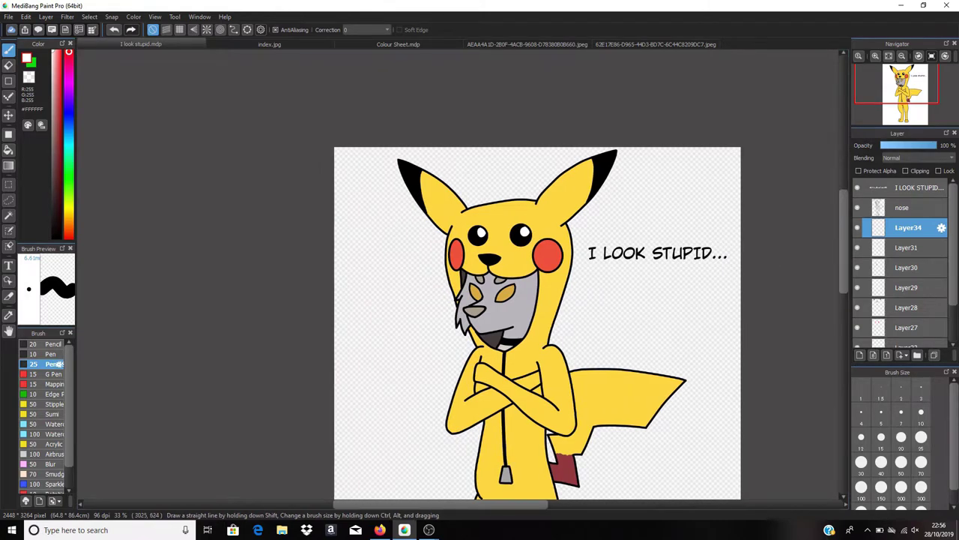
Merge the colour layers and the nose layer down into Layer32, keeping the text layer and Layer1 separate
left_click_drag(843, 250, 843, 278)
key("ctrl+e")
key("ctrl+e")
key("ctrl+e")
key("ctrl+e")
key("ctrl+e")
key("ctrl+e")
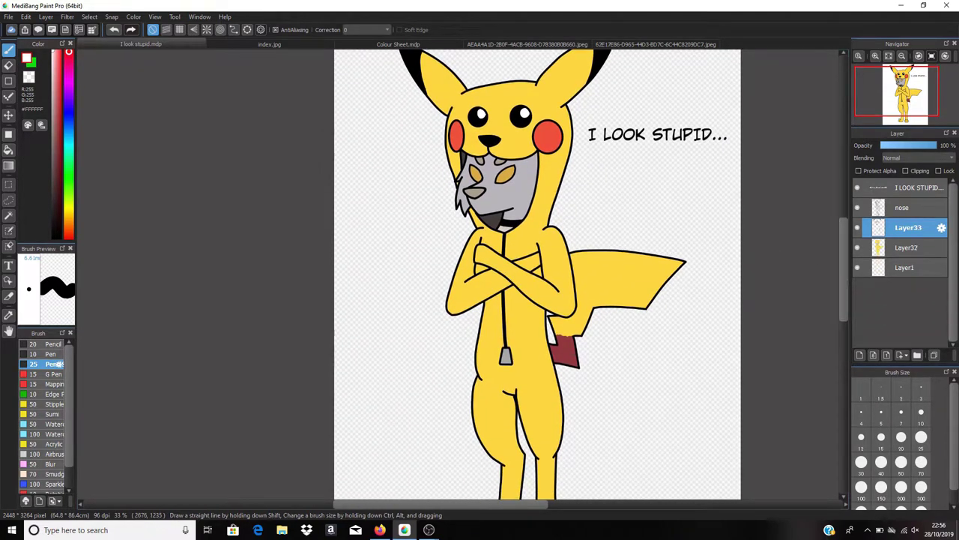
key("ctrl+e")
left_click(902, 208)
key("ctrl+e")
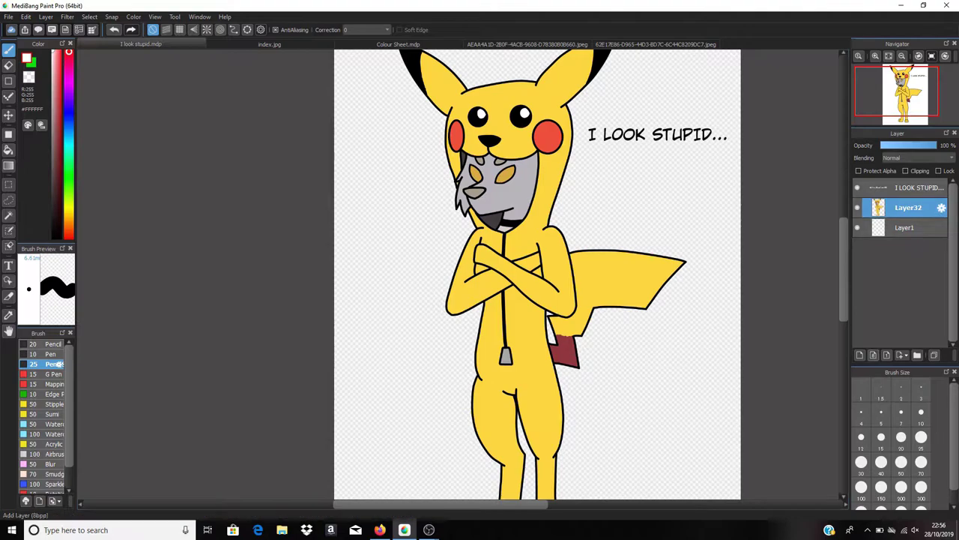
Add a shading layer above Layer32 at 50% opacity, with black as the colour and brush size 30
left_click(861, 356)
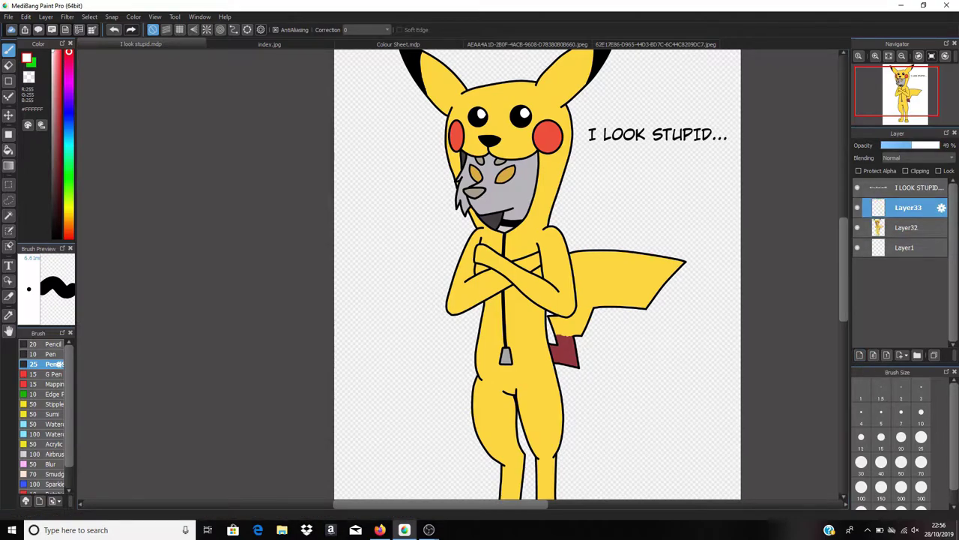
scroll(688, 140, "down", 1)
scroll(610, 105, "up", 1)
left_click(54, 236)
scroll(571, 123, "up", 2)
left_click(862, 462)
left_click_drag(844, 206, 844, 194)
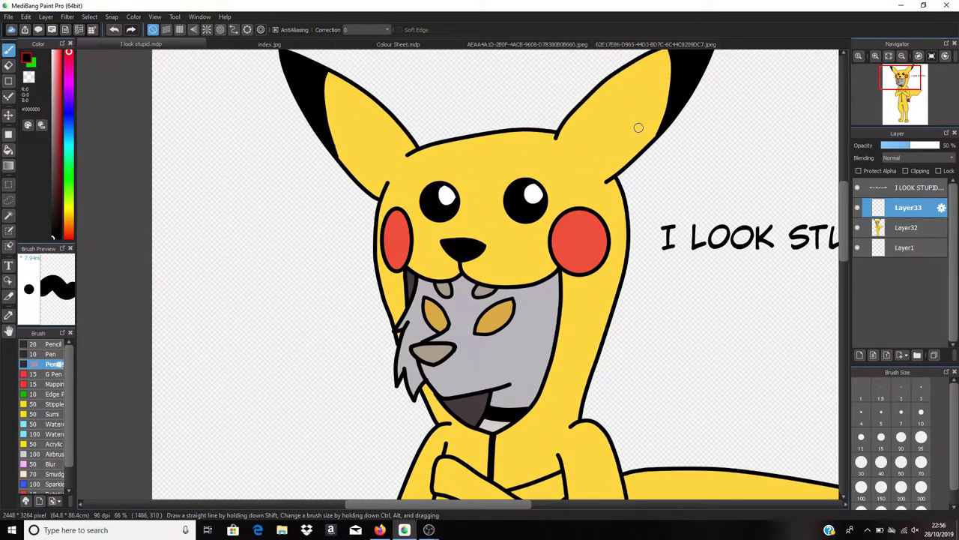
Shade the base of the ear above the small red cheek and lower the shading layer's opacity to 22%
key("ctrl+z")
scroll(635, 184, "up", 2)
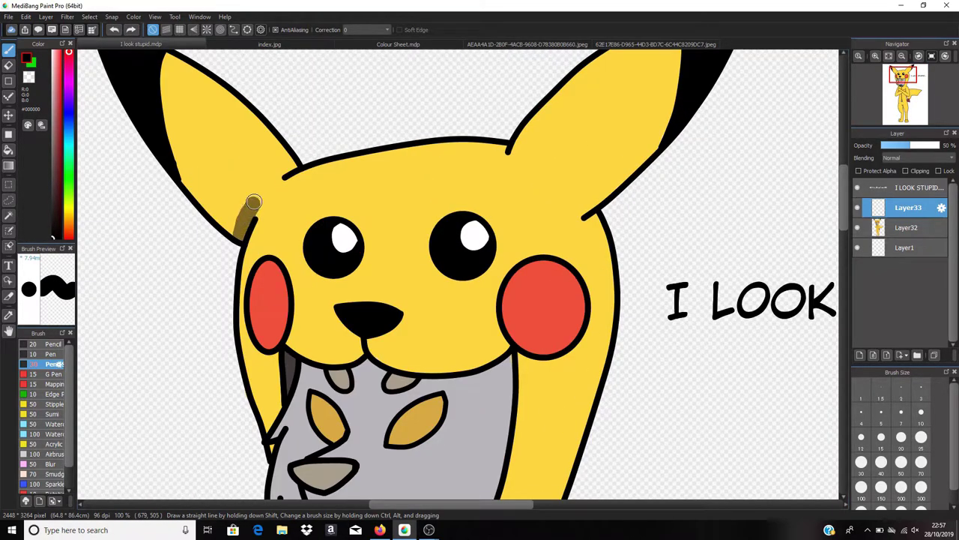
left_click_drag(253, 203, 280, 174)
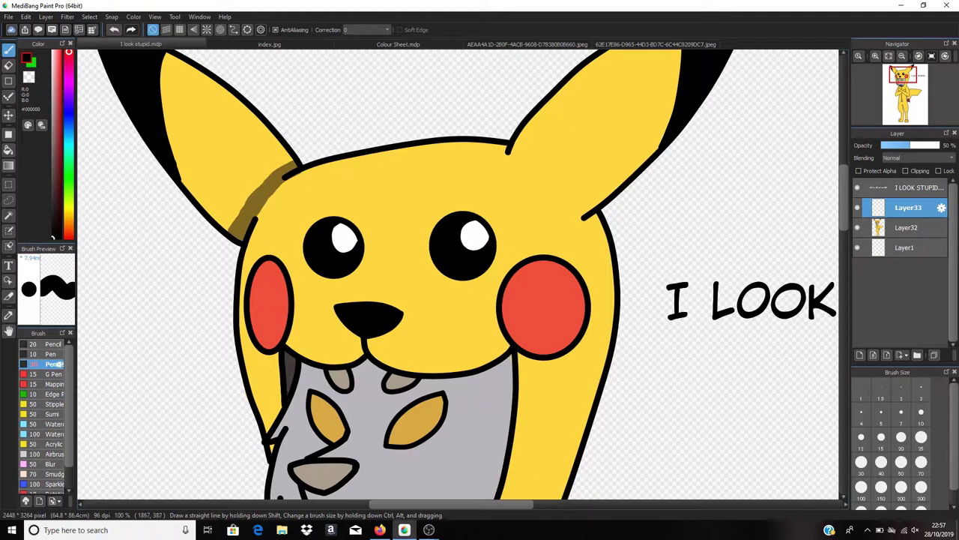
left_click(898, 145)
left_click_drag(897, 144, 892, 145)
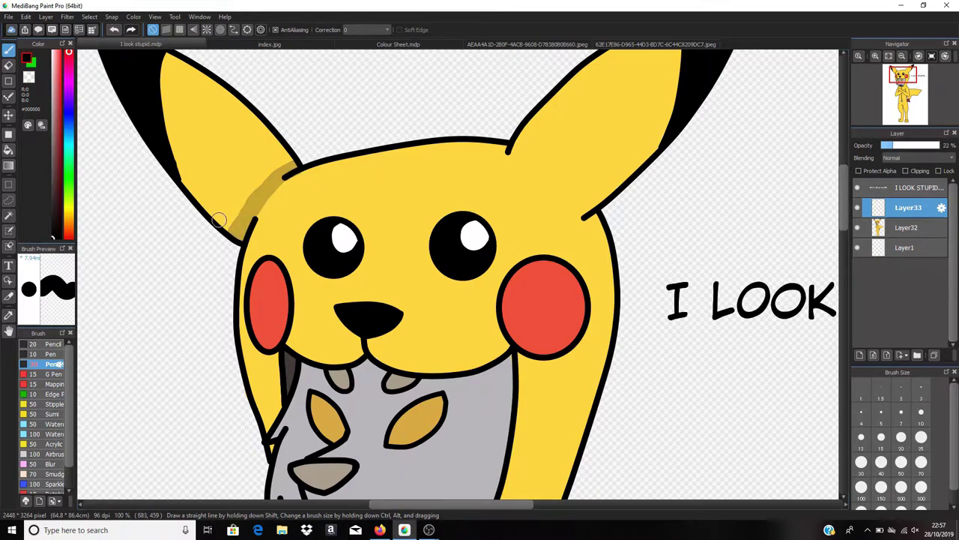
Try a shadow along the hood's outer edge beside the large red cheek, and undo the strokes
left_click_drag(595, 228, 611, 313)
left_click_drag(600, 256, 602, 376)
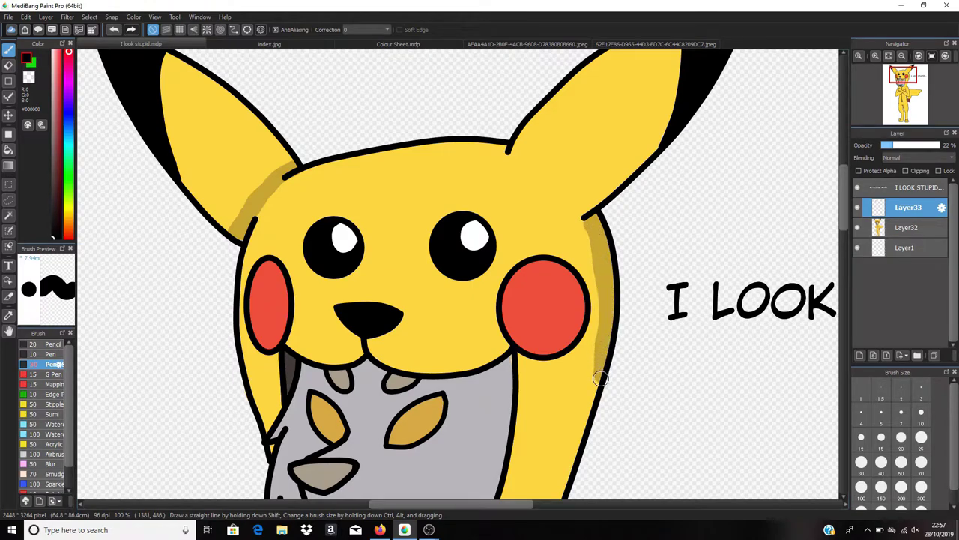
key("ctrl+z")
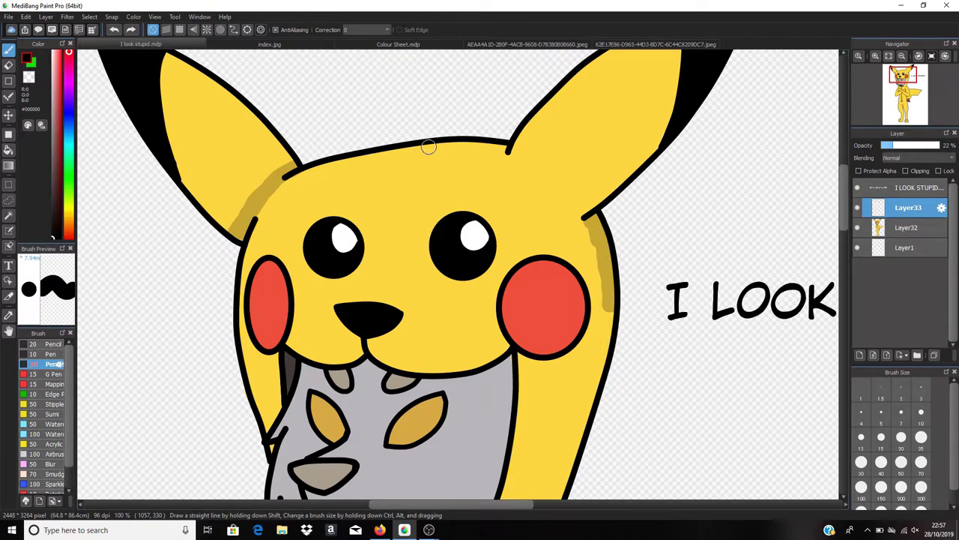
key("ctrl+z")
key("ctrl+z")
key("ctrl+z")
key("ctrl+z")
Try a shadow across the half of the hood's face next to the large cheek, and undo it
mouse_move(430, 147)
left_mouse_down()
mouse_move(437, 173)
mouse_move(428, 251)
mouse_move(374, 346)
mouse_move(411, 363)
mouse_move(500, 229)
mouse_move(474, 258)
mouse_move(463, 215)
left_mouse_up()
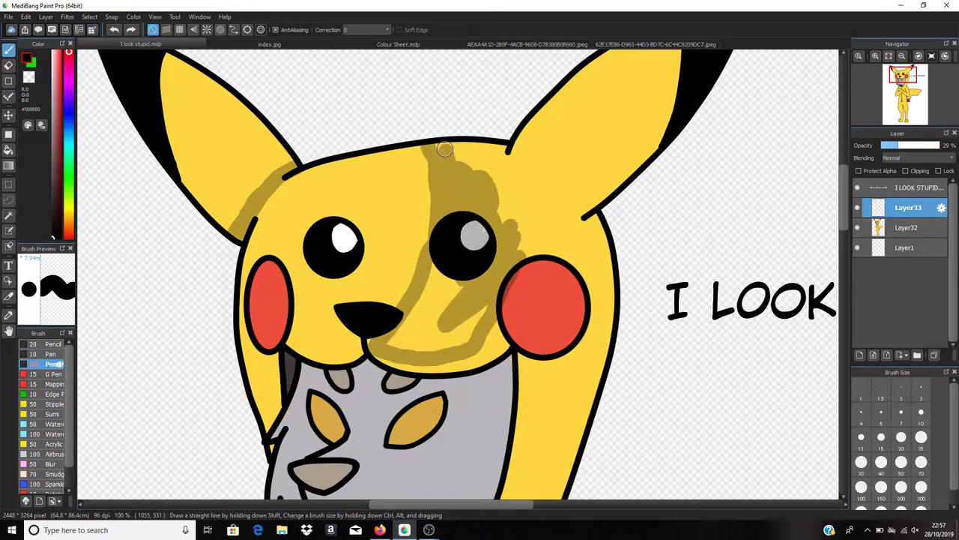
left_click_drag(445, 150, 472, 154)
key("ctrl+z")
Shade the grey face beneath the hood's muzzle and along the inner hood edge down to the chin
scroll(461, 178, "down", 5)
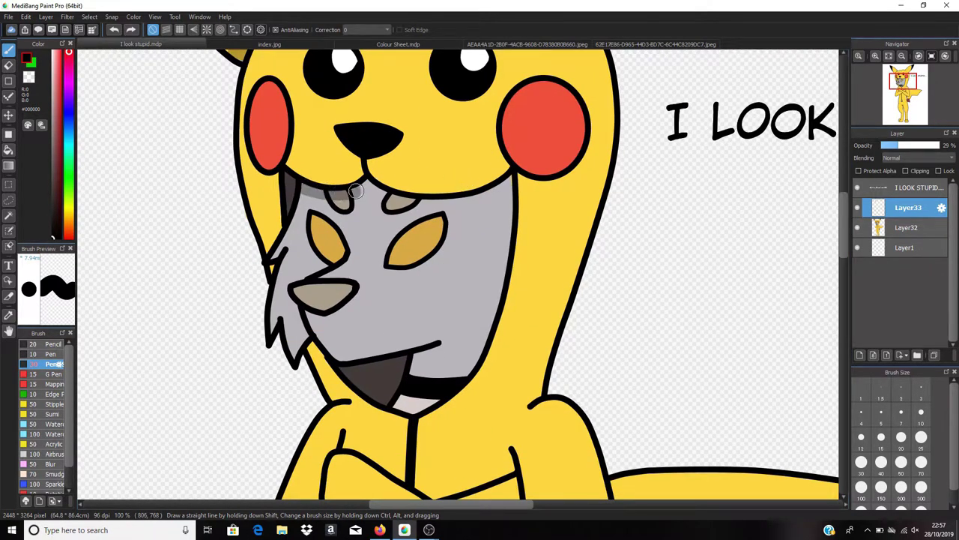
left_click_drag(409, 199, 448, 204)
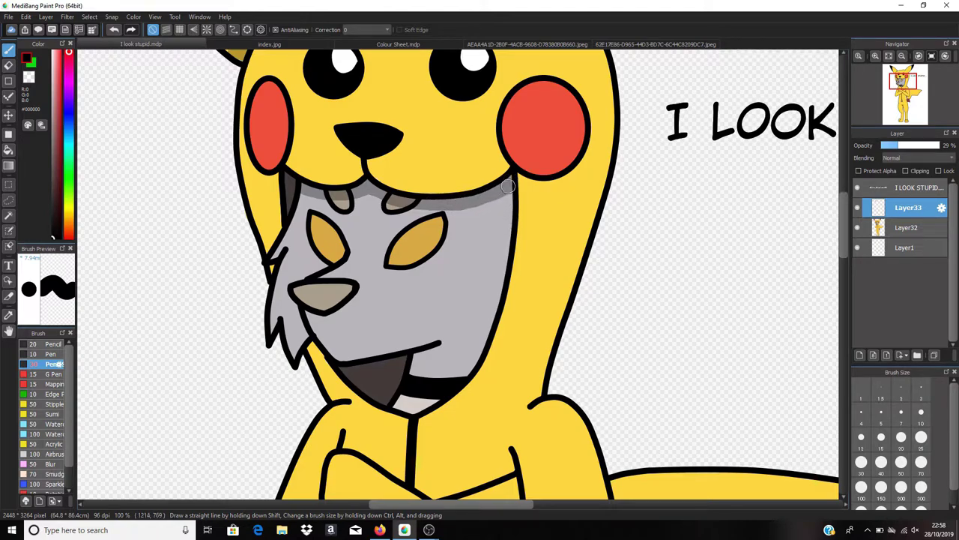
left_click_drag(505, 248, 473, 362)
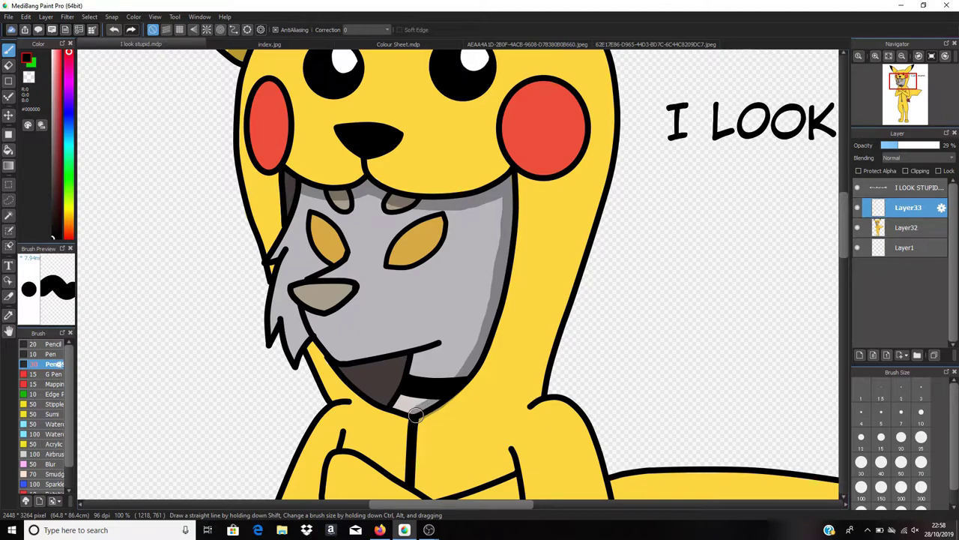
Finish the shadow on the light chin patch and shade beneath the corner of the mouth with a 15 px brush
left_click_drag(405, 410, 411, 412)
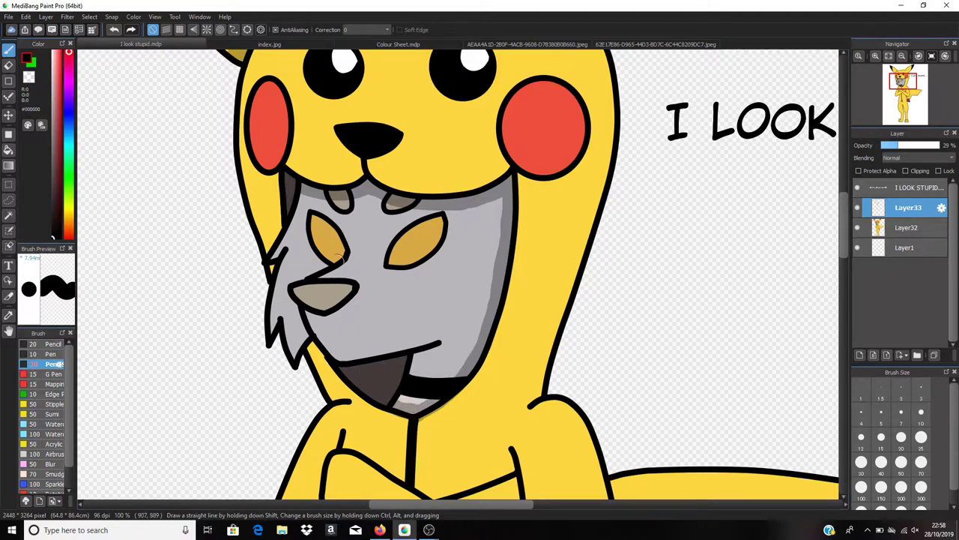
left_click(882, 439)
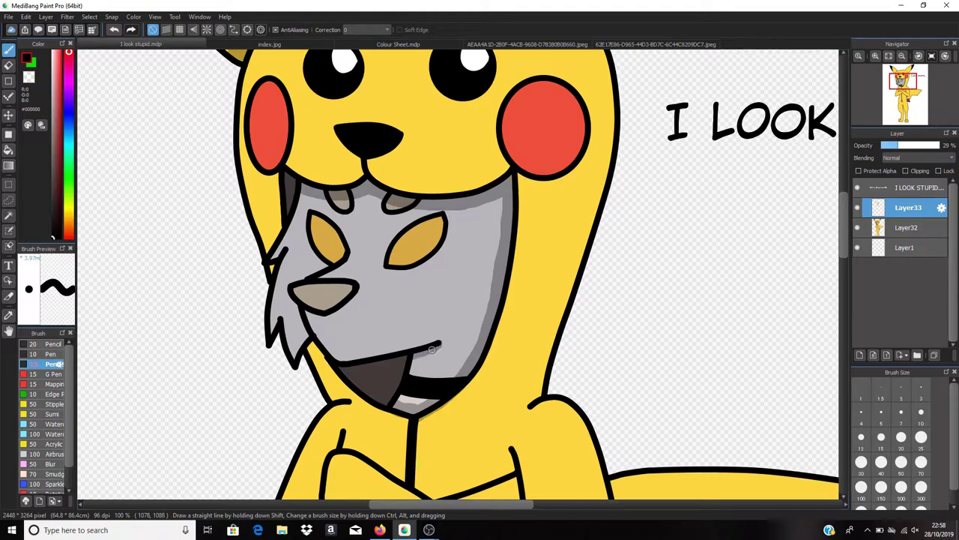
scroll(308, 286, "up", 2)
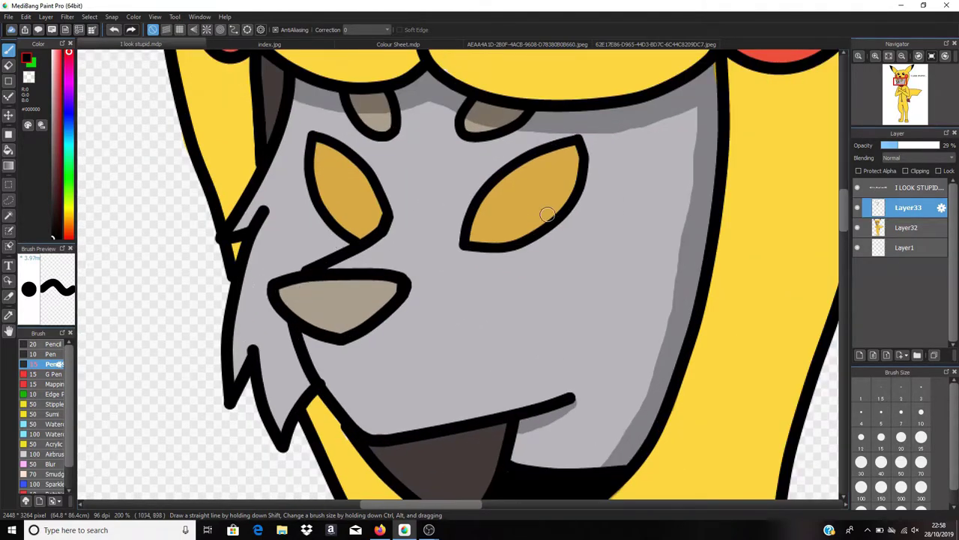
Undo the trial shadow in the wider eye and pick the darker orange eye colour, #D28D2E, from the Colour Sheet document
mouse_move(472, 237)
left_mouse_down()
mouse_move(501, 188)
mouse_move(572, 153)
left_mouse_up()
key("ctrl+z")
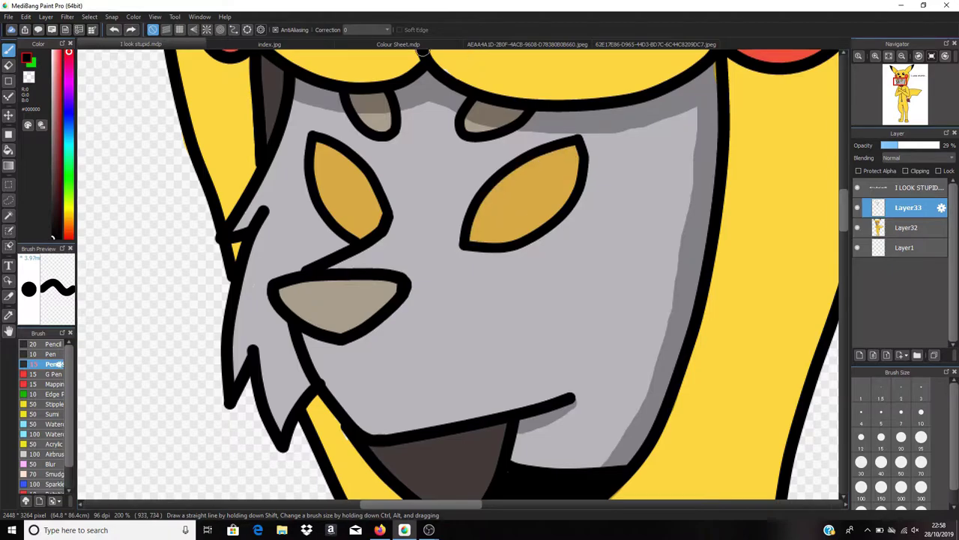
left_click(527, 44)
left_click(398, 43)
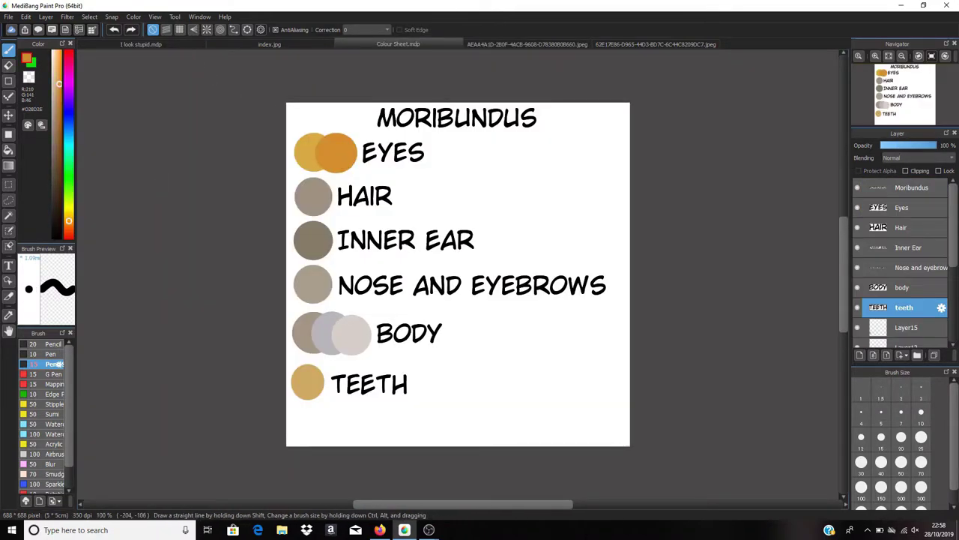
left_click(150, 44)
Add a new layer between the character layer and the shading layer, and undo the orange test stroke in the wider eye
left_click(905, 228)
left_click(860, 355)
left_click_drag(470, 239, 475, 222)
left_click_drag(938, 227, 934, 255)
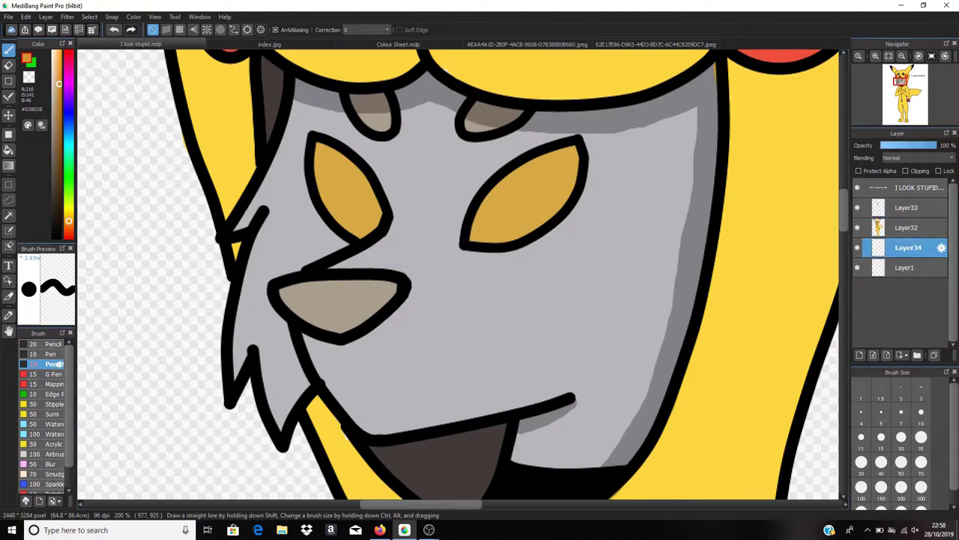
key("ctrl+y")
key("ctrl+y")
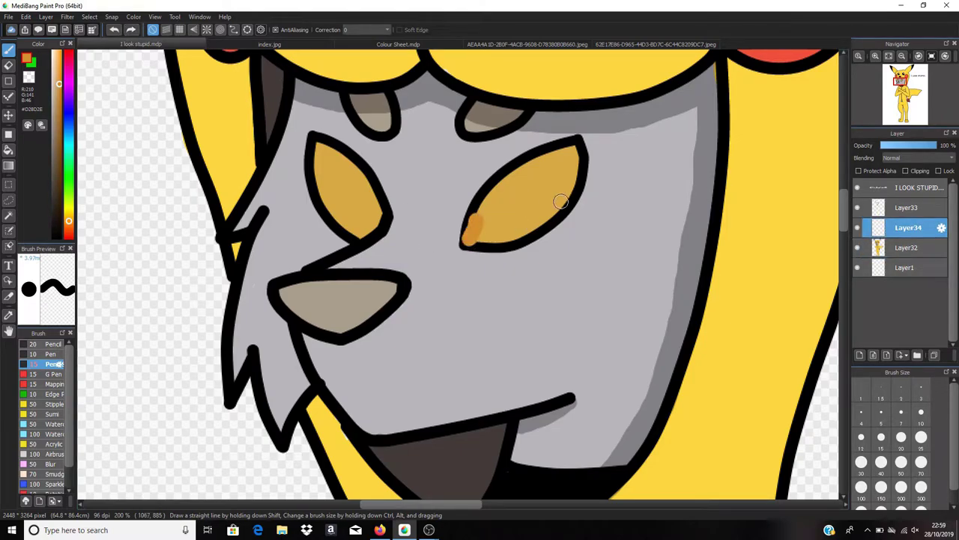
left_click(114, 30)
Paint the upper half of the wider eye darker orange with a 7 px brush, from the inner to the outer corner
left_click(922, 438)
left_click(861, 438)
scroll(541, 165, "up", 2)
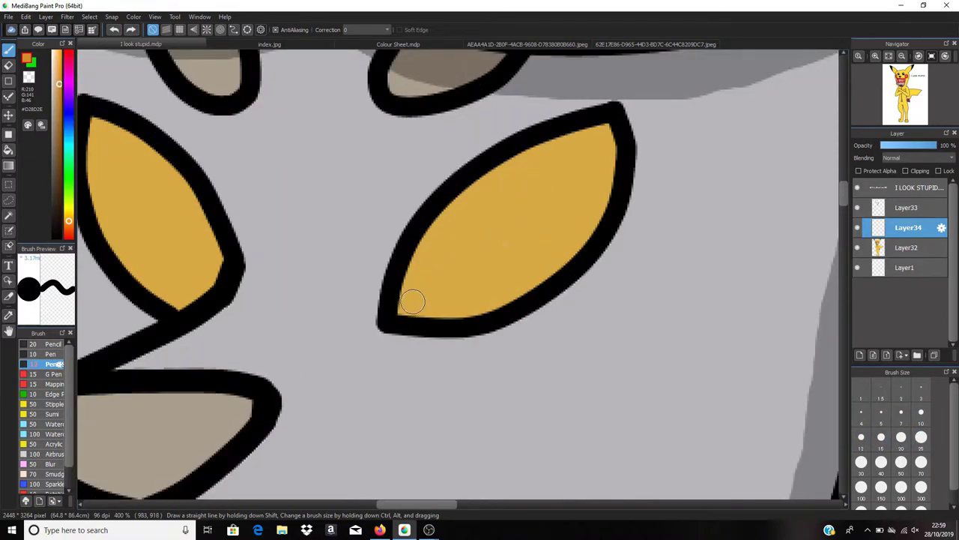
left_click(921, 415)
left_click(901, 415)
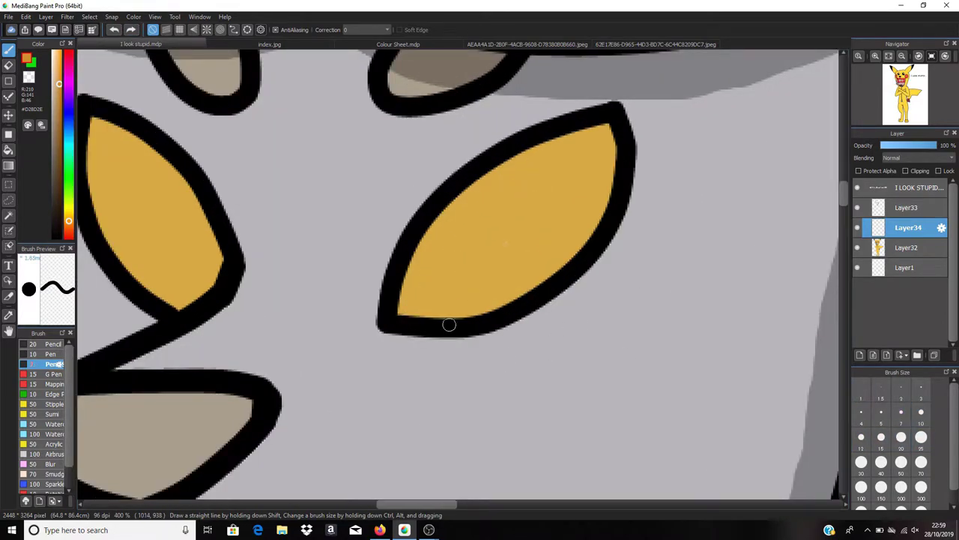
mouse_move(402, 309)
left_mouse_down()
mouse_move(482, 224)
mouse_move(605, 132)
mouse_move(498, 203)
left_mouse_up()
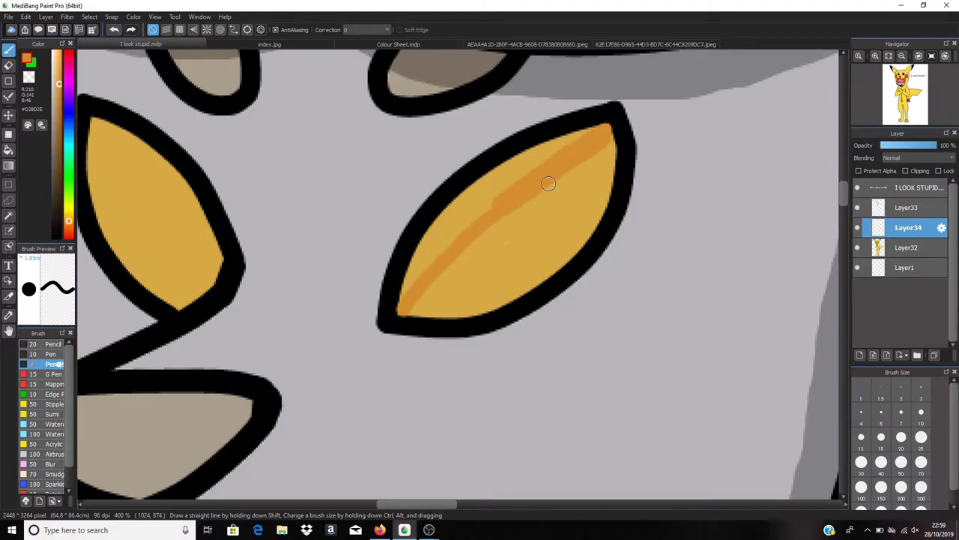
left_click_drag(405, 297, 421, 257)
mouse_move(559, 146)
left_mouse_down()
mouse_move(461, 223)
mouse_move(484, 213)
mouse_move(506, 176)
mouse_move(591, 134)
left_mouse_up()
left_click_drag(463, 203, 519, 161)
key("ctrl+z")
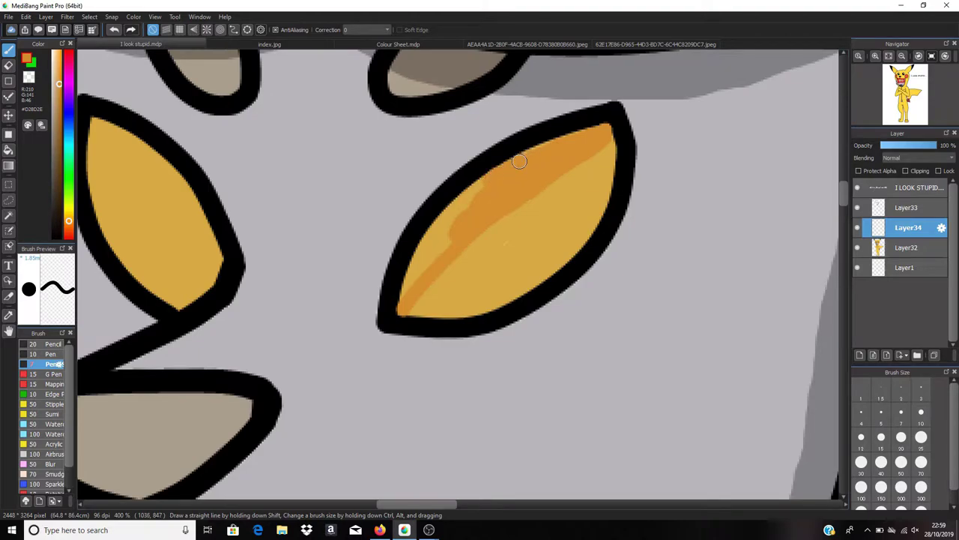
mouse_move(459, 225)
left_mouse_down()
mouse_move(431, 259)
mouse_move(458, 231)
mouse_move(435, 240)
mouse_move(451, 216)
mouse_move(478, 196)
mouse_move(454, 205)
left_mouse_up()
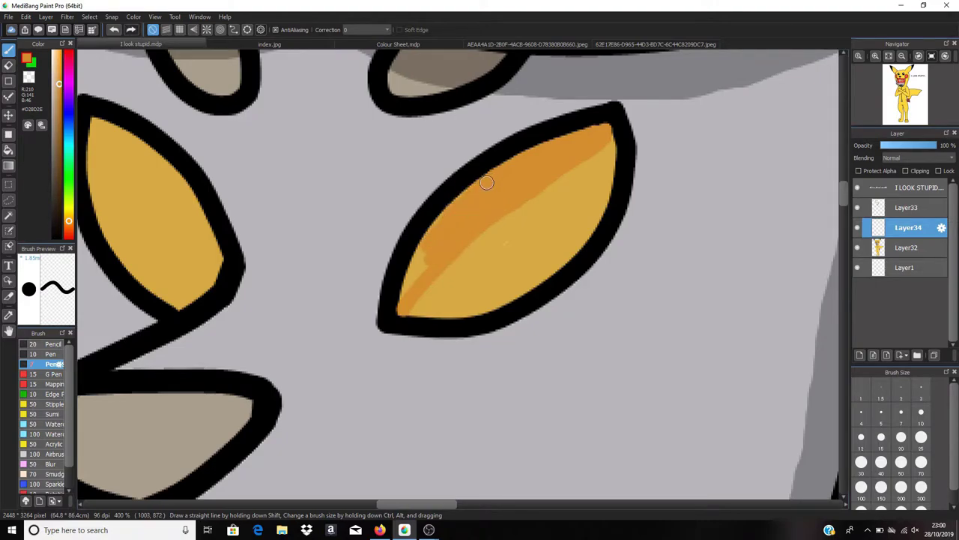
mouse_move(412, 299)
left_mouse_down()
mouse_move(451, 215)
mouse_move(417, 281)
left_mouse_up()
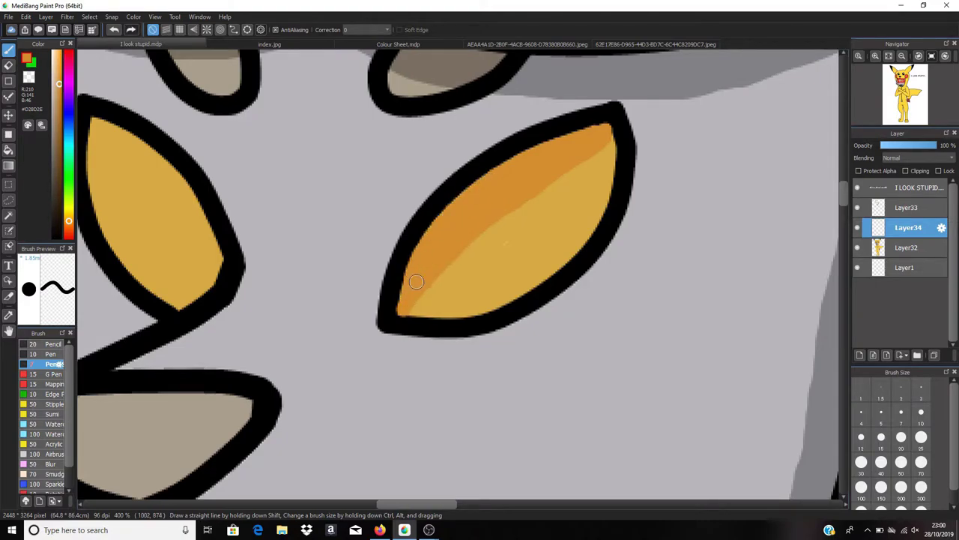
Paint the upper inner half of the narrower eye darker orange and switch back to the shading layer, Layer33
scroll(417, 281, "down", 5)
scroll(309, 194, "up", 5)
mouse_move(312, 183)
left_mouse_down()
mouse_move(422, 340)
mouse_move(428, 315)
mouse_move(432, 323)
left_mouse_up()
mouse_move(321, 188)
left_mouse_down()
mouse_move(390, 238)
mouse_move(424, 301)
left_mouse_up()
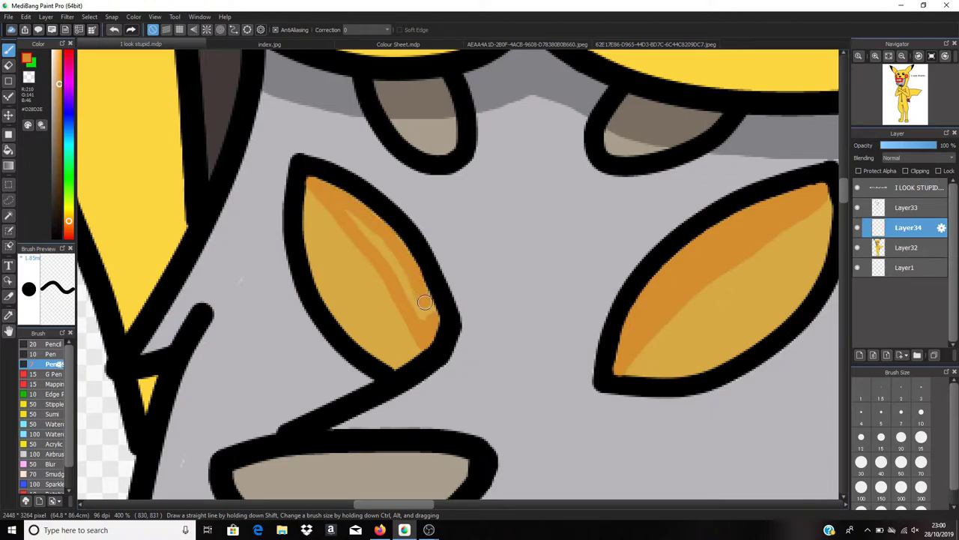
mouse_move(347, 213)
left_mouse_down()
mouse_move(417, 299)
mouse_move(382, 253)
left_mouse_up()
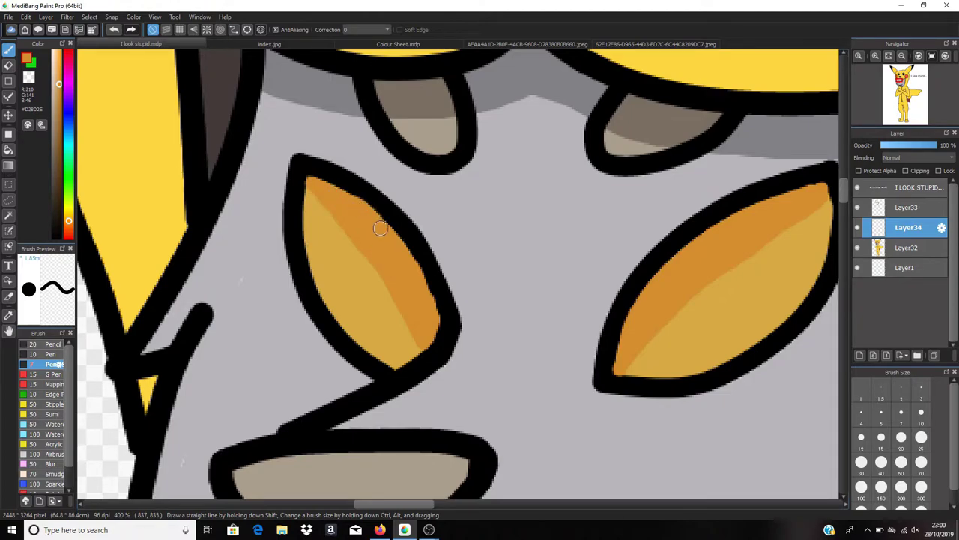
left_click(905, 209)
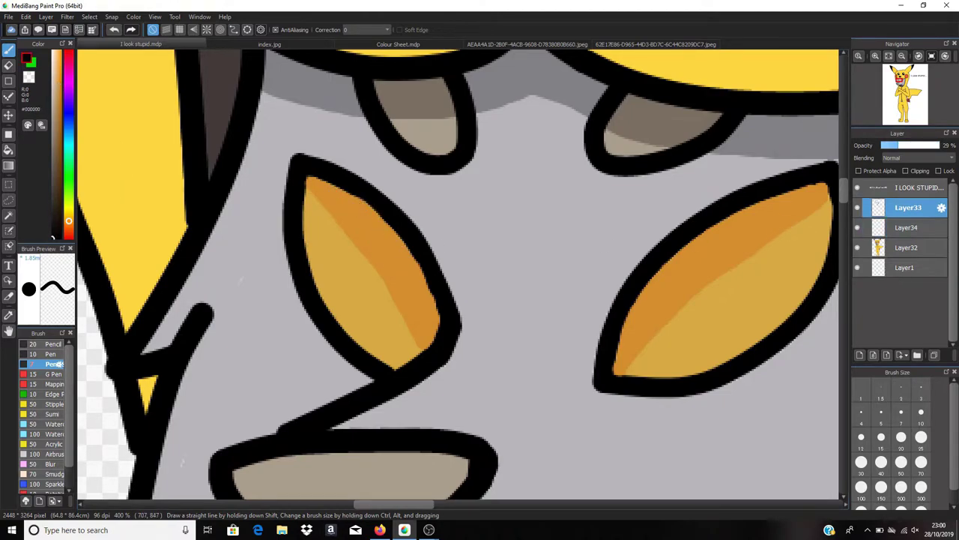
Try a 25 px shadow from the brow down past the narrower eye to the cheek fur, and undo it
scroll(506, 191, "down", 2)
left_click(918, 440)
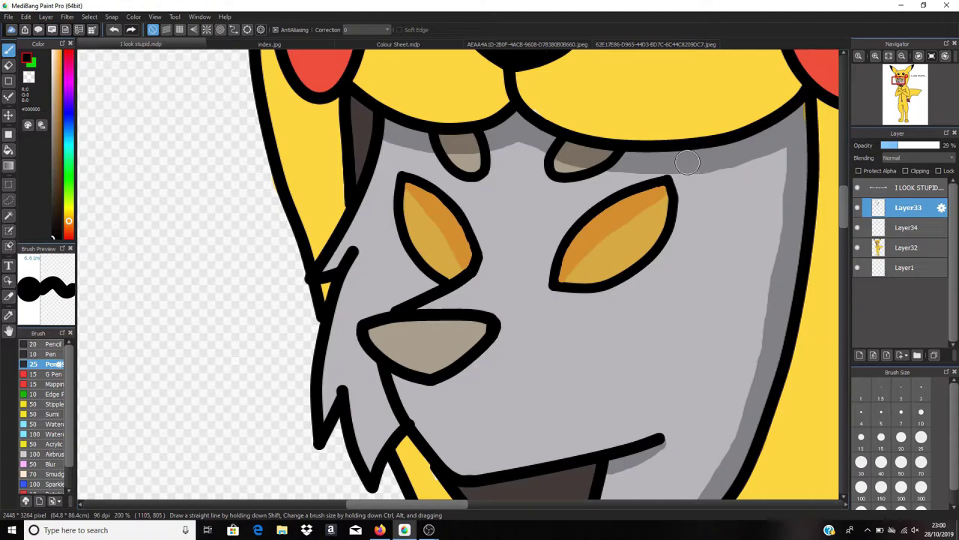
scroll(682, 150, "down", 1)
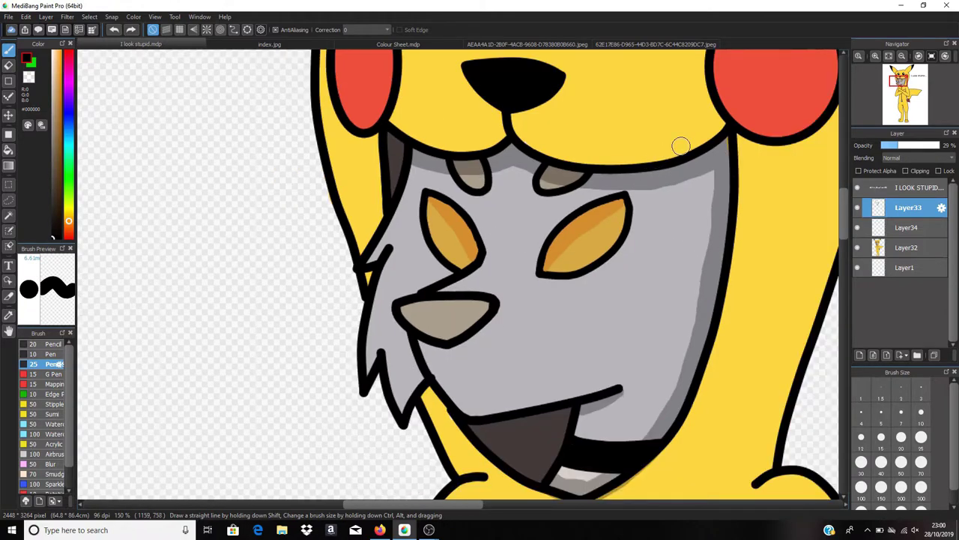
scroll(397, 266, "up", 1)
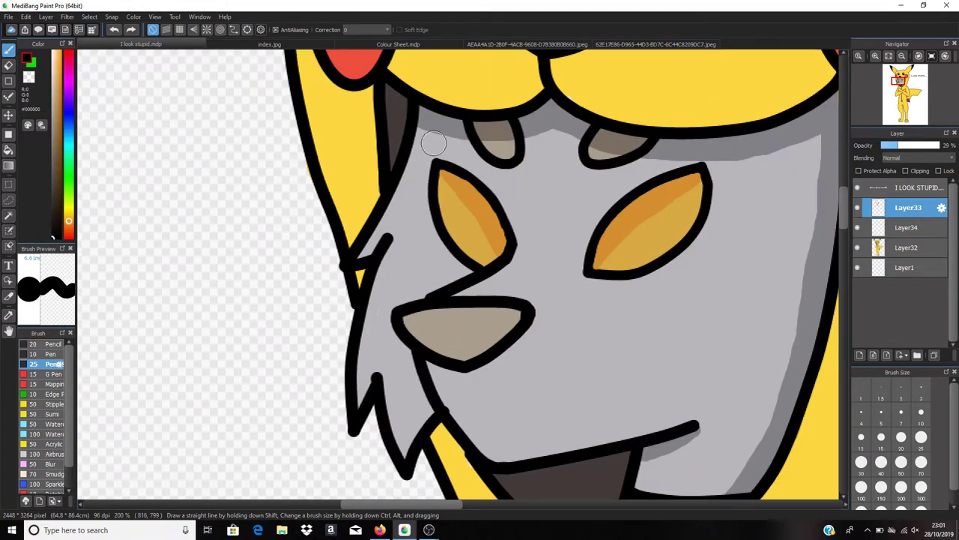
mouse_move(405, 457)
left_mouse_down()
mouse_move(388, 324)
mouse_move(421, 198)
left_mouse_up()
left_click_drag(397, 344, 417, 414)
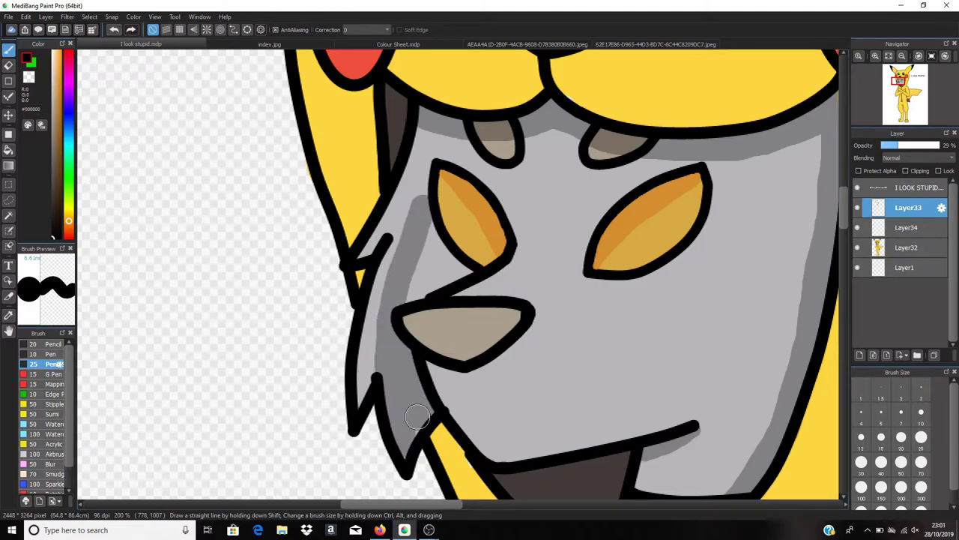
mouse_move(405, 300)
left_mouse_down()
mouse_move(457, 266)
mouse_move(419, 223)
mouse_move(431, 244)
mouse_move(415, 287)
mouse_move(414, 212)
mouse_move(434, 142)
left_mouse_up()
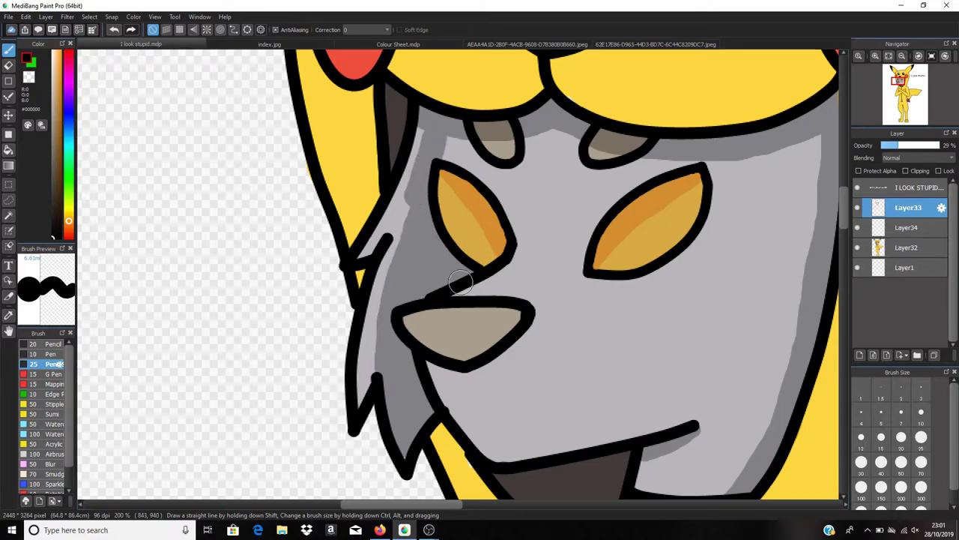
key("ctrl+z")
key("ctrl+z")
key("ctrl+z")
Try a shadow behind the snout, across the nose and over the narrower eye's lower corner, and undo the strokes
mouse_move(469, 266)
left_mouse_down()
mouse_move(398, 302)
mouse_move(398, 337)
mouse_move(434, 421)
left_mouse_up()
mouse_move(403, 315)
left_mouse_down()
mouse_move(503, 314)
mouse_move(414, 332)
mouse_move(459, 344)
mouse_move(514, 330)
left_mouse_up()
key("ctrl+z")
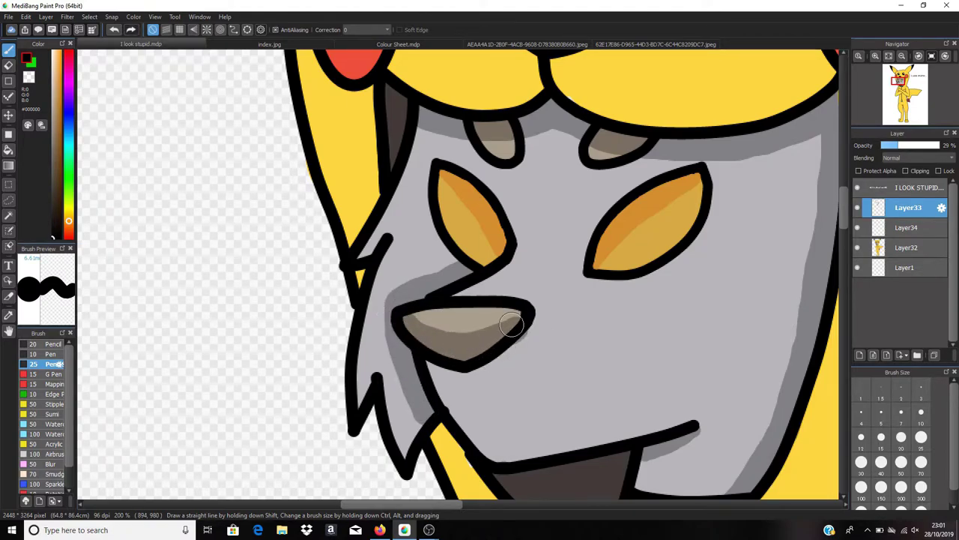
scroll(509, 330, "down", 3)
scroll(497, 287, "up", 2)
left_click_drag(497, 287, 479, 300)
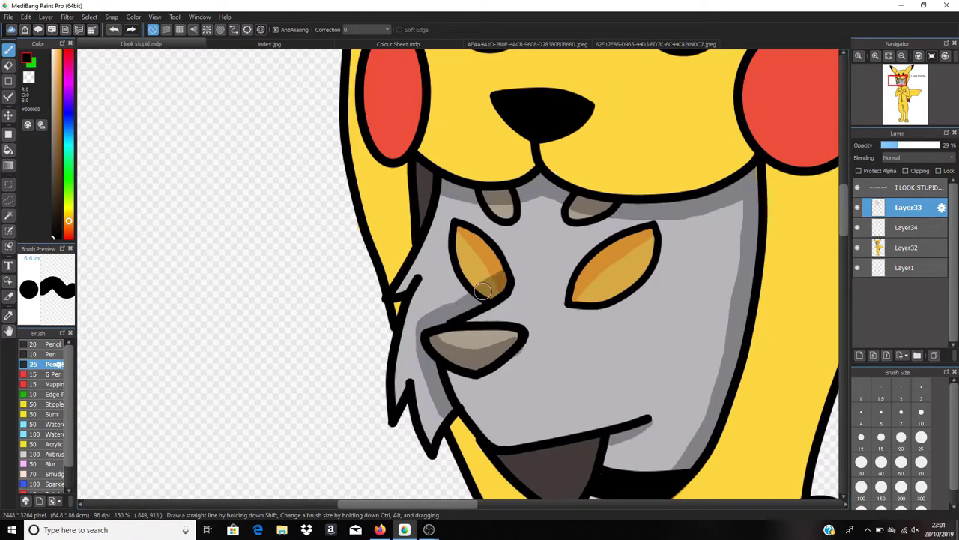
mouse_move(438, 315)
left_mouse_down()
mouse_move(421, 372)
mouse_move(431, 431)
mouse_move(445, 406)
mouse_move(432, 436)
left_mouse_up()
key("ctrl+z")
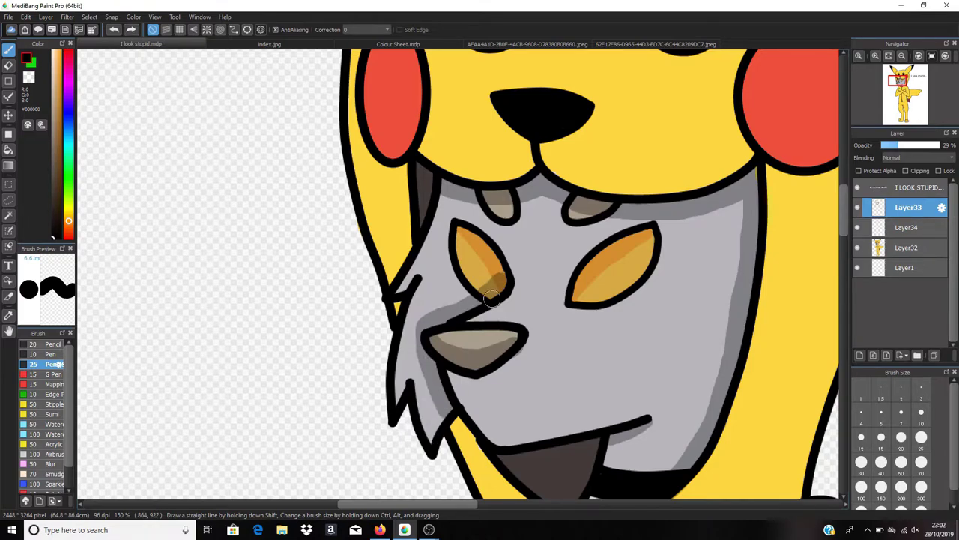
key("ctrl+z")
key("ctrl+z")
key("ctrl+z")
Shade the cheek fur behind the snout, the narrower eye's lower corner and the nose's underside with a 10 px brush
left_click(921, 413)
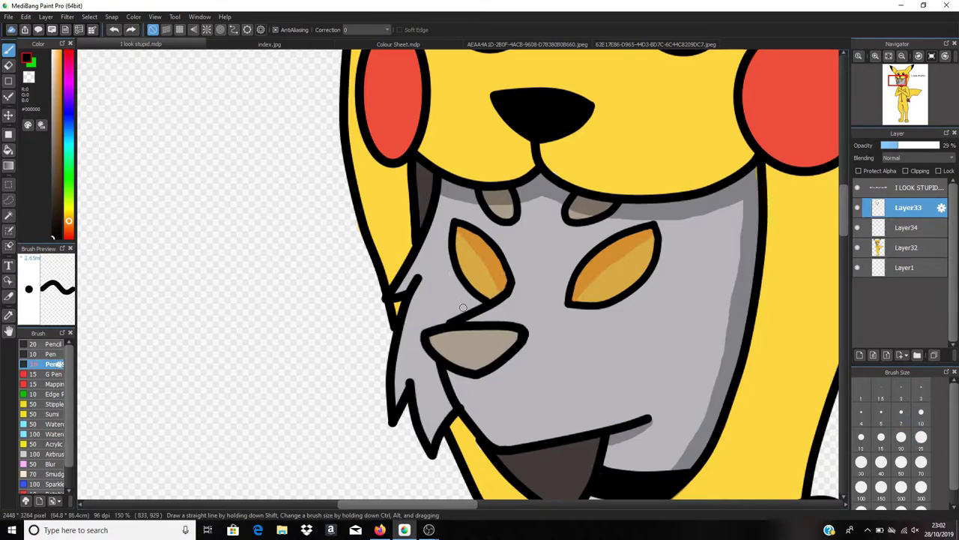
scroll(464, 305, "up", 1)
mouse_move(423, 470)
left_mouse_down()
mouse_move(400, 328)
mouse_move(410, 308)
mouse_move(524, 254)
mouse_move(495, 280)
mouse_move(429, 308)
mouse_move(440, 308)
mouse_move(422, 306)
mouse_move(451, 295)
mouse_move(408, 323)
mouse_move(443, 308)
mouse_move(406, 336)
mouse_move(452, 424)
mouse_move(448, 407)
mouse_move(424, 452)
mouse_move(413, 368)
mouse_move(428, 387)
mouse_move(429, 440)
mouse_move(441, 416)
mouse_move(418, 410)
mouse_move(418, 369)
left_mouse_up()
mouse_move(436, 319)
left_mouse_down()
mouse_move(461, 344)
mouse_move(534, 331)
left_mouse_up()
mouse_move(433, 331)
left_mouse_down()
mouse_move(464, 350)
mouse_move(528, 342)
mouse_move(483, 370)
mouse_move(442, 357)
mouse_move(471, 353)
left_mouse_up()
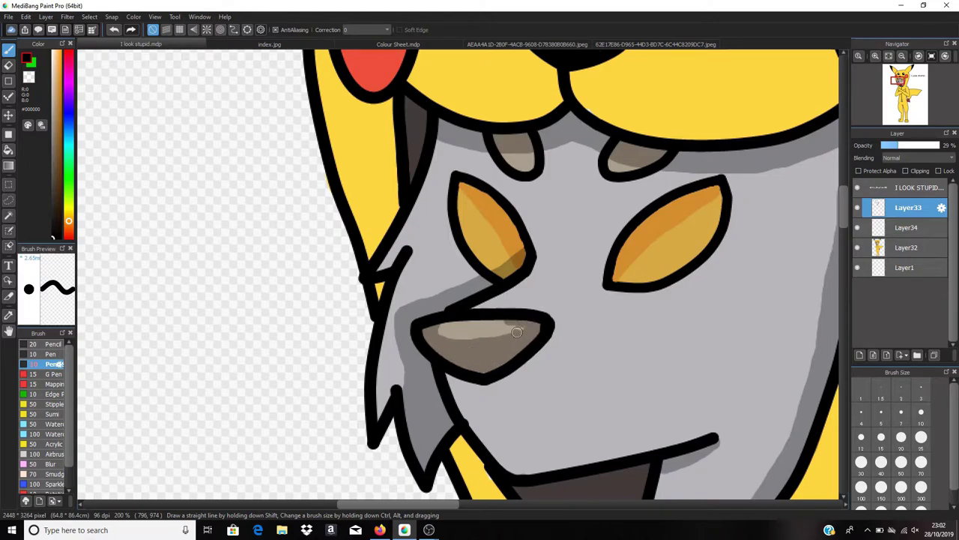
key("ctrl+z")
mouse_move(535, 330)
left_mouse_down()
mouse_move(488, 350)
mouse_move(440, 350)
mouse_move(478, 366)
mouse_move(517, 349)
mouse_move(483, 358)
left_mouse_up()
Shade the top of the narrow yellow hood strip just beneath the cheek fur
scroll(462, 363, "down", 2)
scroll(610, 419, "down", 3)
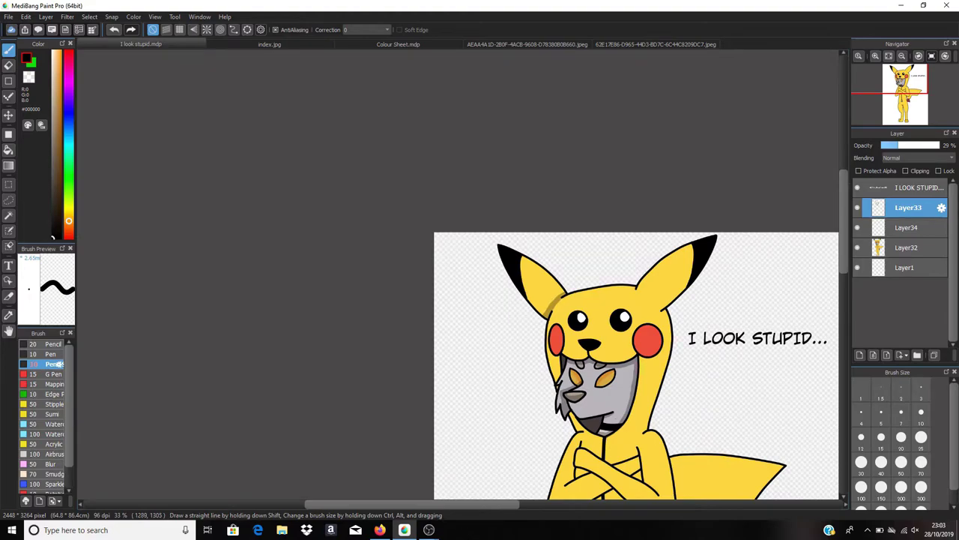
left_click_drag(844, 225, 844, 252)
scroll(568, 265, "up", 4)
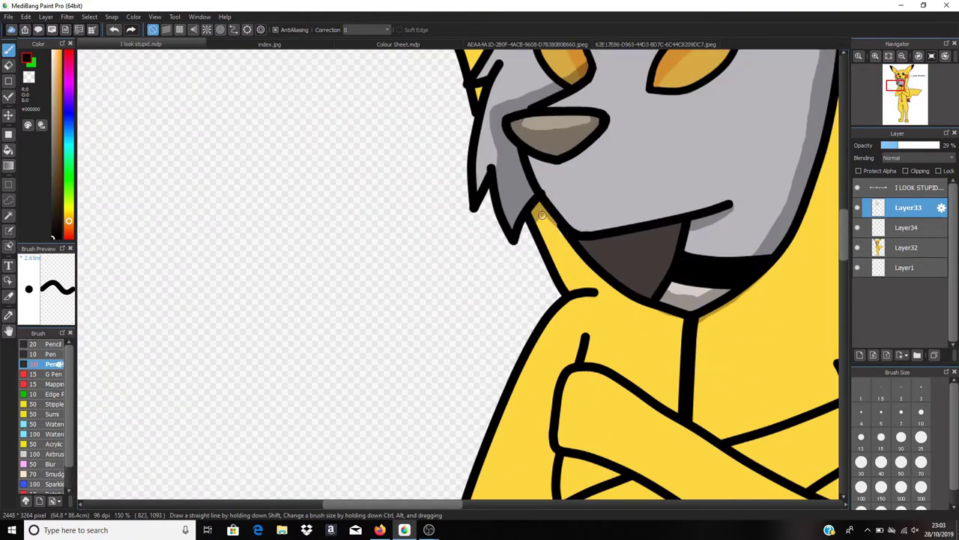
Shade the gaps between the crossed arms and the lower sleeve beneath the overlapping forearm with a 25 px brush
scroll(533, 134, "down", 1)
scroll(499, 113, "down", 2)
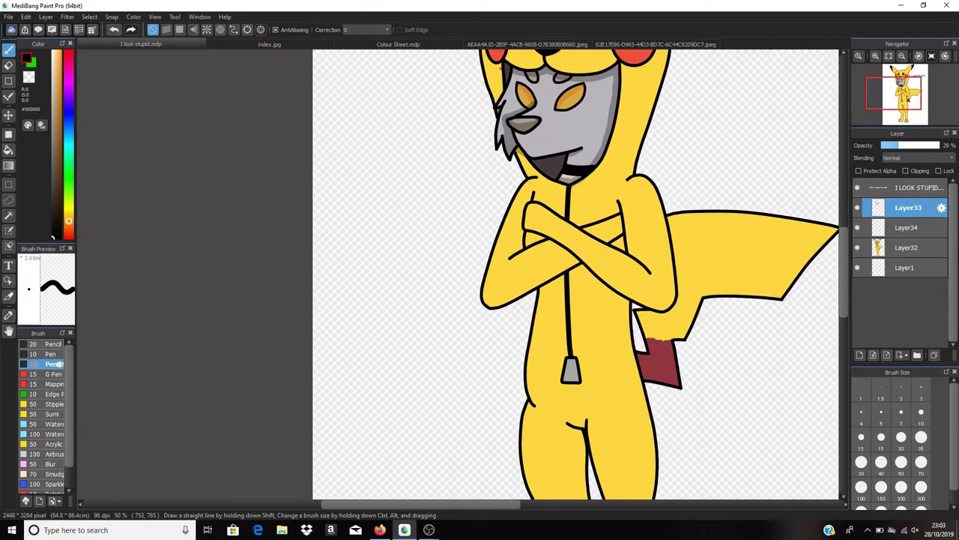
scroll(501, 74, "up", 3)
scroll(593, 165, "down", 3)
scroll(703, 363, "up", 3)
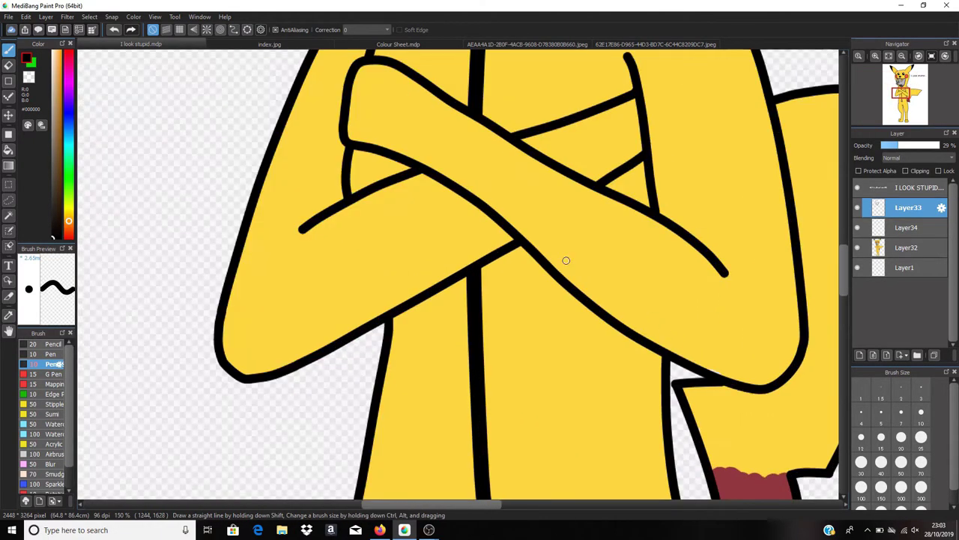
left_click(921, 439)
left_click_drag(523, 140, 601, 180)
left_click_drag(629, 97, 639, 154)
mouse_move(613, 188)
left_mouse_down()
mouse_move(635, 169)
mouse_move(645, 187)
mouse_move(633, 198)
left_mouse_up()
left_click_drag(419, 179, 508, 238)
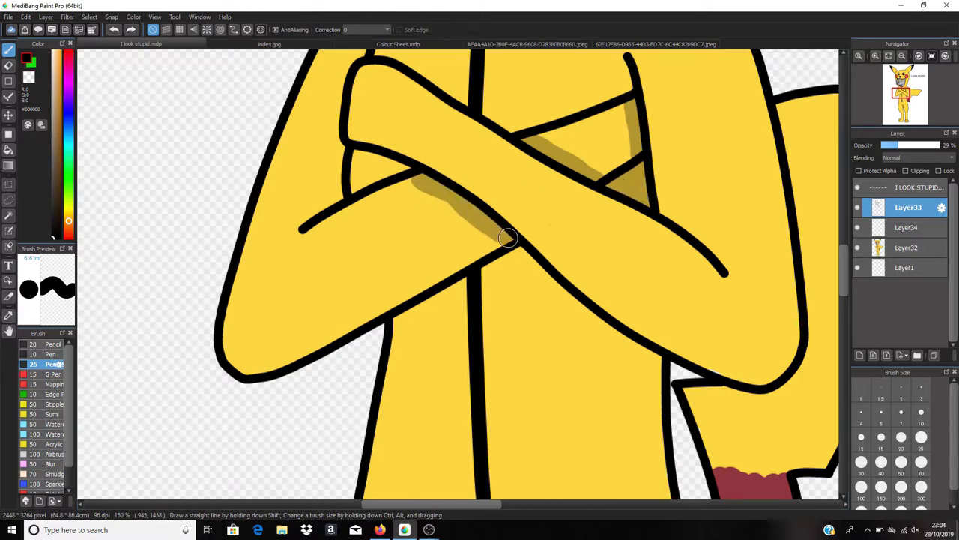
mouse_move(358, 153)
left_mouse_down()
mouse_move(405, 168)
mouse_move(355, 193)
mouse_move(380, 177)
left_mouse_up()
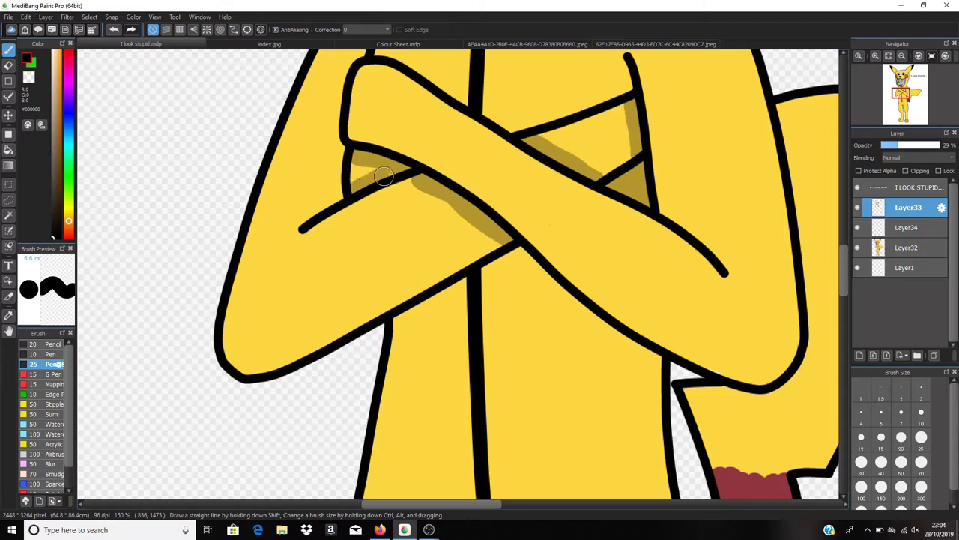
Shade above the sleeve's elbow crease and along the tucked hand's outer edge, using a 10 px brush for the narrow edge
scroll(609, 198, "down", 3)
scroll(503, 175, "up", 3)
left_click_drag(466, 223, 529, 185)
scroll(737, 180, "down", 3)
scroll(586, 137, "up", 2)
left_click_drag(604, 77, 584, 120)
key("ctrl+z")
left_click(921, 413)
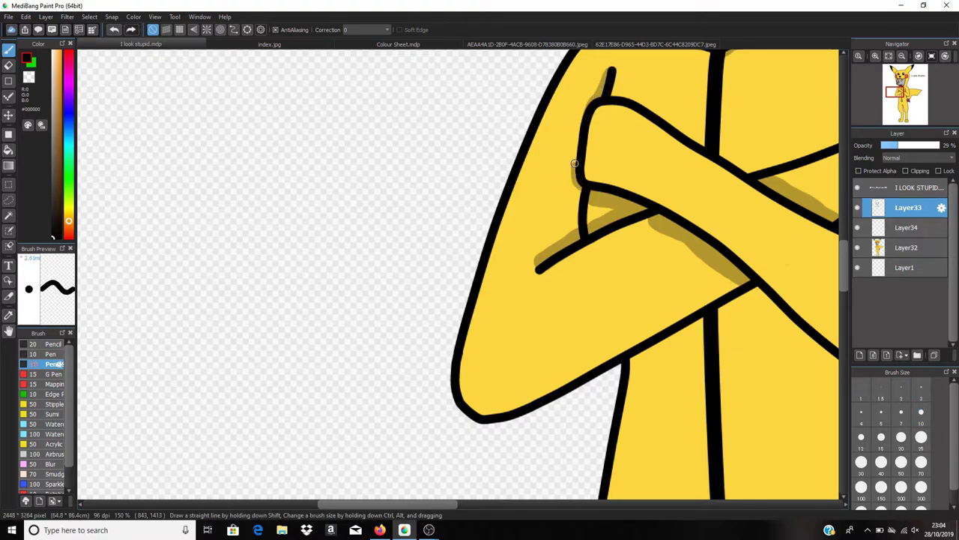
left_click_drag(578, 185, 578, 232)
Shade the hood's outer edge from the ear beside the large cheek down to the shoulder with a 25 px brush
left_click(902, 437)
scroll(782, 333, "down", 4)
left_click_drag(446, 505, 522, 504)
scroll(542, 279, "up", 2)
left_click_drag(844, 250, 844, 231)
left_click_drag(539, 355, 571, 267)
mouse_move(580, 121)
left_mouse_down()
mouse_move(589, 196)
mouse_move(535, 356)
left_mouse_up()
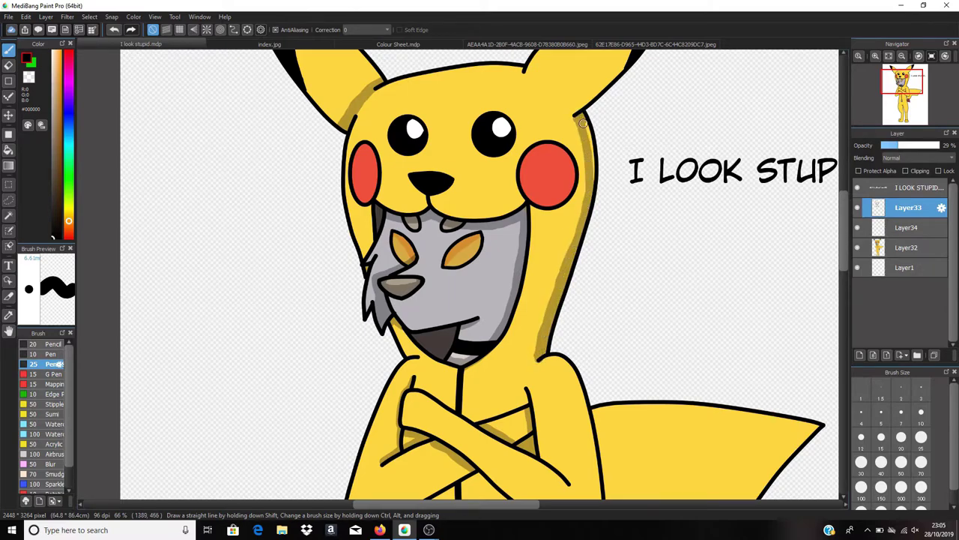
Shade the outer side of the large red cheek and the inner side of the small red cheek
mouse_move(547, 144)
left_mouse_down()
mouse_move(556, 167)
mouse_move(537, 197)
mouse_move(559, 182)
mouse_move(547, 150)
left_mouse_up()
key("ctrl+z")
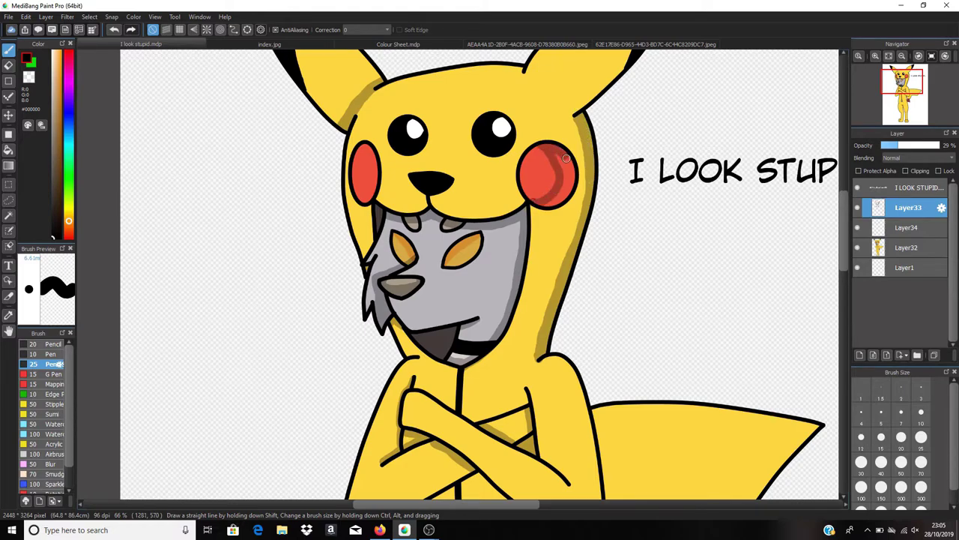
left_click_drag(558, 200, 564, 167)
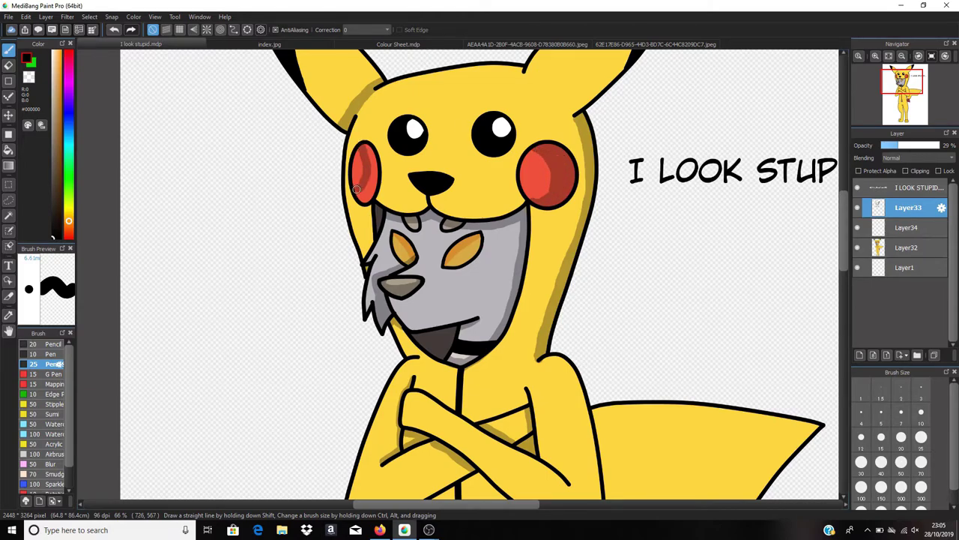
left_click_drag(375, 186, 364, 192)
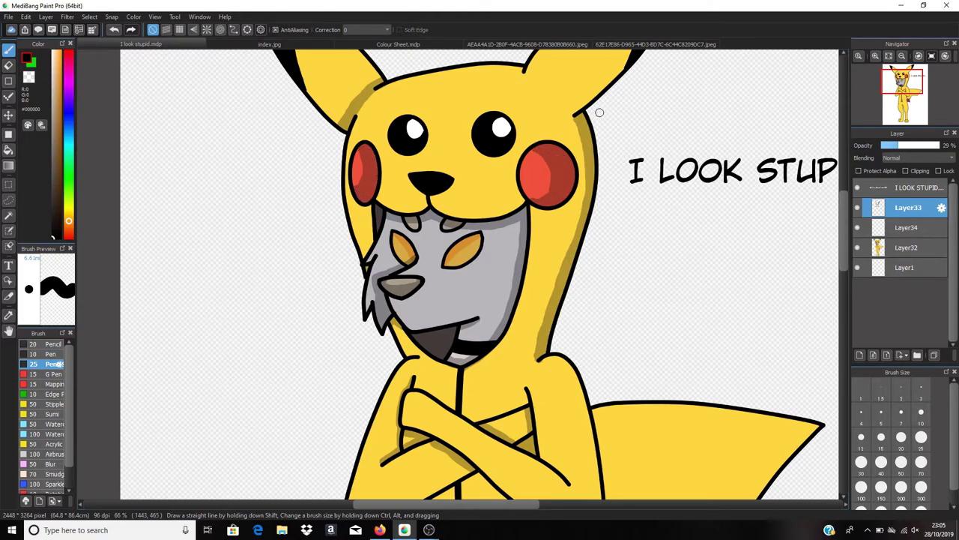
Shade the lower edge of the ear above the large cheek and the inner edge and base of the other ear
scroll(601, 110, "down", 3)
scroll(613, 58, "up", 3)
mouse_move(530, 201)
left_mouse_down()
mouse_move(601, 89)
mouse_move(560, 157)
mouse_move(595, 110)
mouse_move(569, 161)
mouse_move(590, 125)
left_mouse_up()
left_click_drag(563, 166, 546, 187)
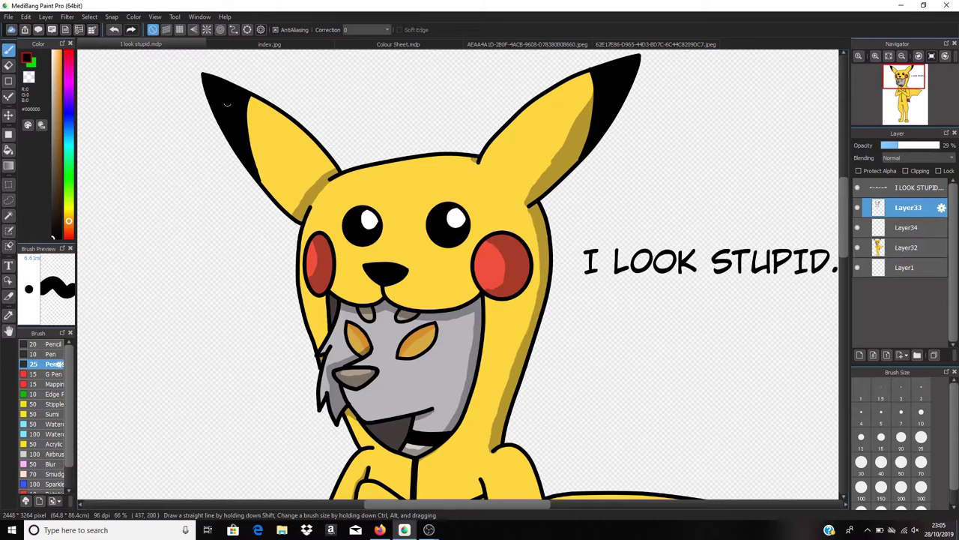
left_click_drag(264, 105, 332, 169)
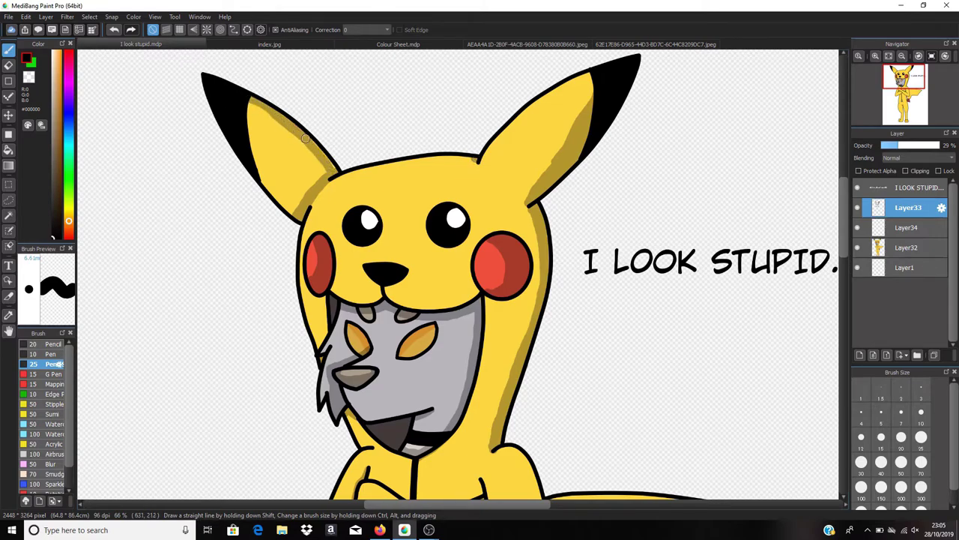
mouse_move(254, 107)
left_mouse_down()
mouse_move(298, 202)
mouse_move(297, 144)
left_mouse_up()
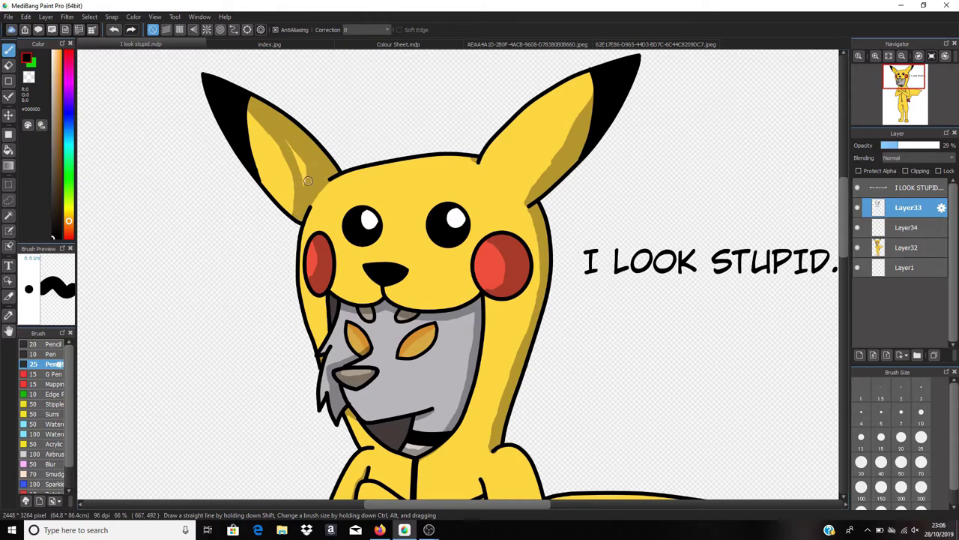
Draw a curved shadow boundary from the tail-side shoulder across the forearm and fill the outer arm and elbow with shadow
scroll(558, 303, "down", 3)
left_click_drag(497, 483, 496, 287)
scroll(496, 286, "up", 4)
mouse_move(517, 111)
left_mouse_down()
mouse_move(543, 165)
mouse_move(532, 244)
mouse_move(484, 315)
left_mouse_up()
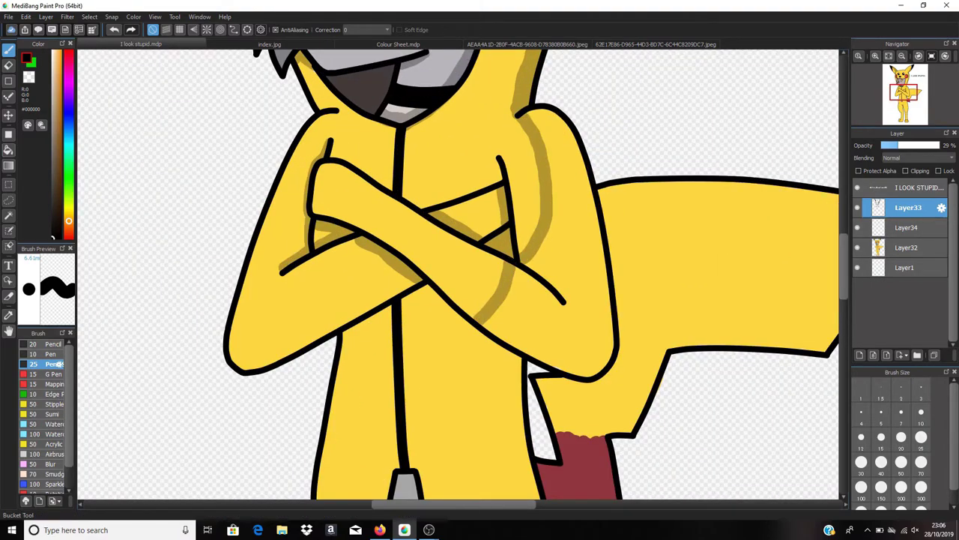
left_click(9, 150)
left_click(567, 251)
left_click(9, 50)
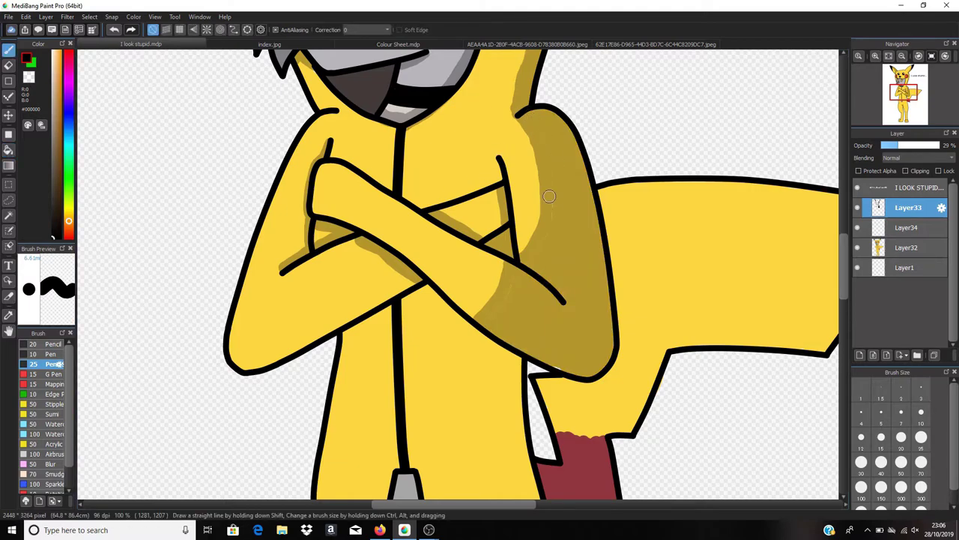
Fill the whole tail with shadow, covering both the yellow part and the dark red base
scroll(695, 321, "down", 3)
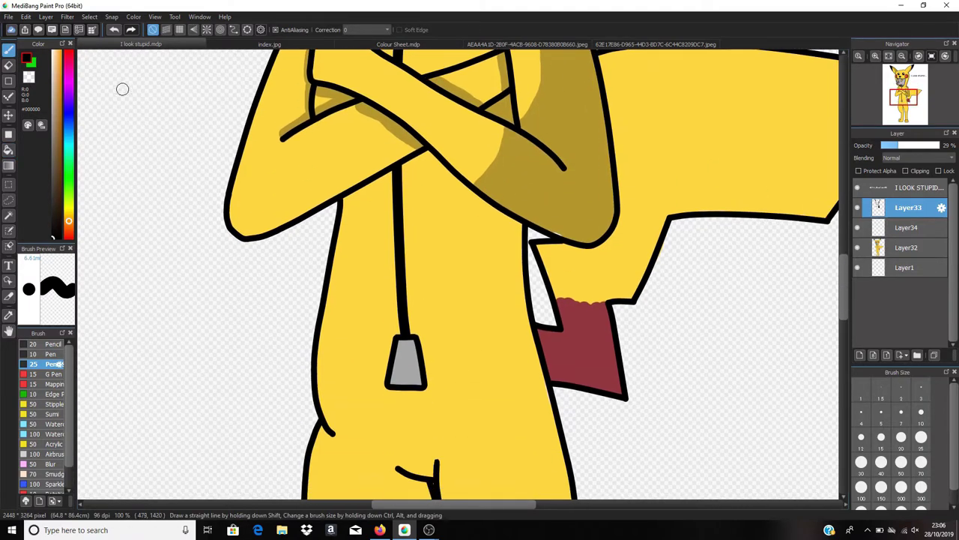
left_click(8, 149)
left_click(590, 272)
left_click(577, 318)
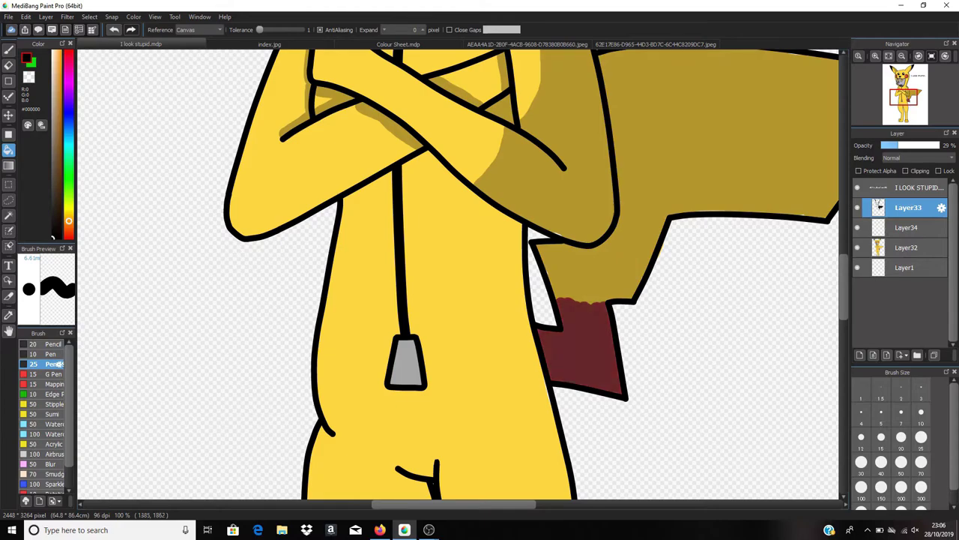
key("b")
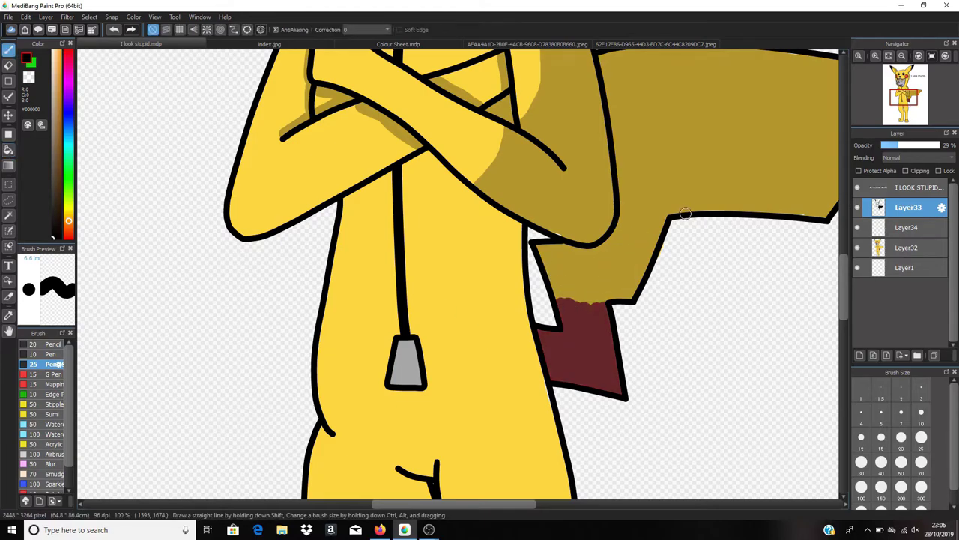
Draw the shadow boundary from beneath the forearm down the torso to the crotch, continuing around the tail-side thigh to the knee
scroll(439, 185, "down", 1)
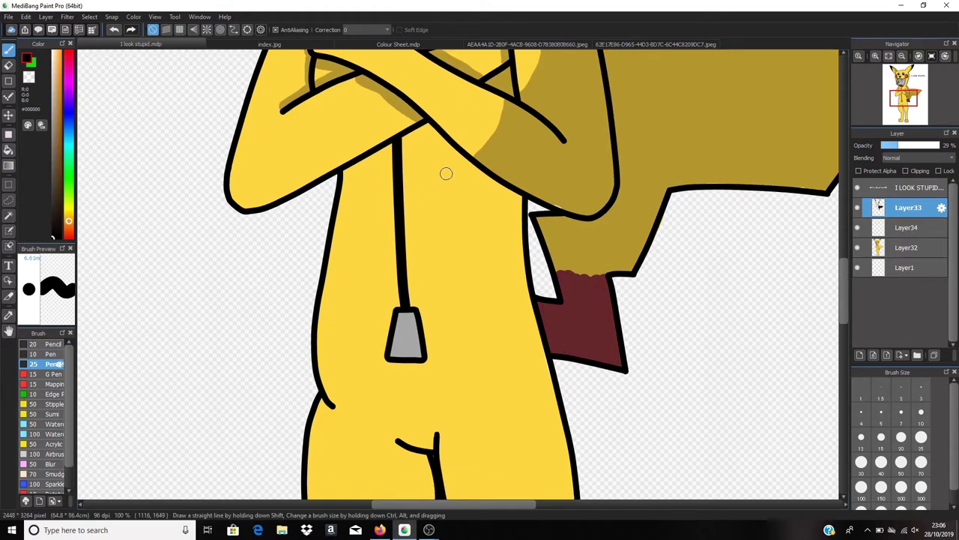
scroll(465, 185, "down", 3)
scroll(483, 191, "up", 1)
mouse_move(476, 189)
left_mouse_down()
mouse_move(479, 236)
mouse_move(446, 329)
mouse_move(475, 293)
mouse_move(480, 251)
left_mouse_up()
key("ctrl+z")
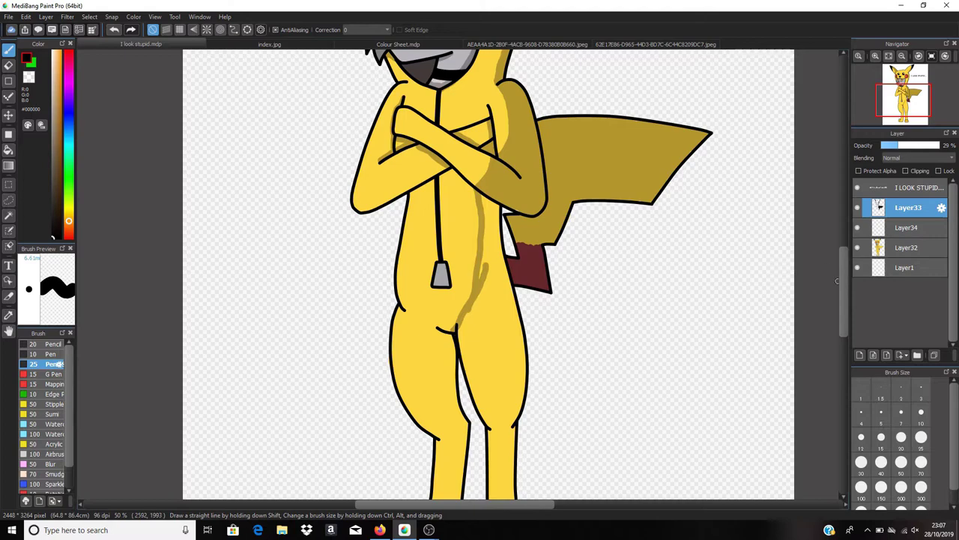
scroll(837, 281, "down", 4)
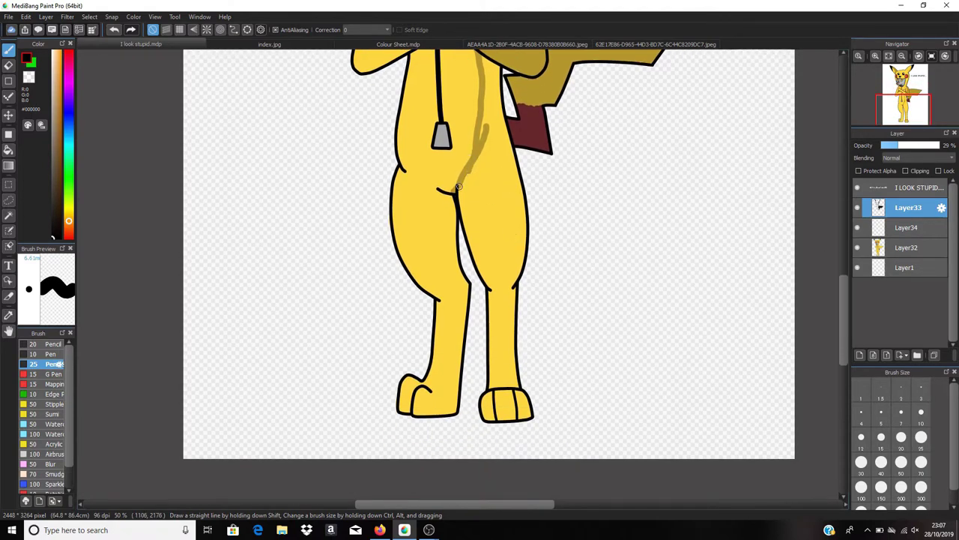
mouse_move(479, 172)
left_mouse_down()
mouse_move(501, 213)
mouse_move(500, 265)
left_mouse_up()
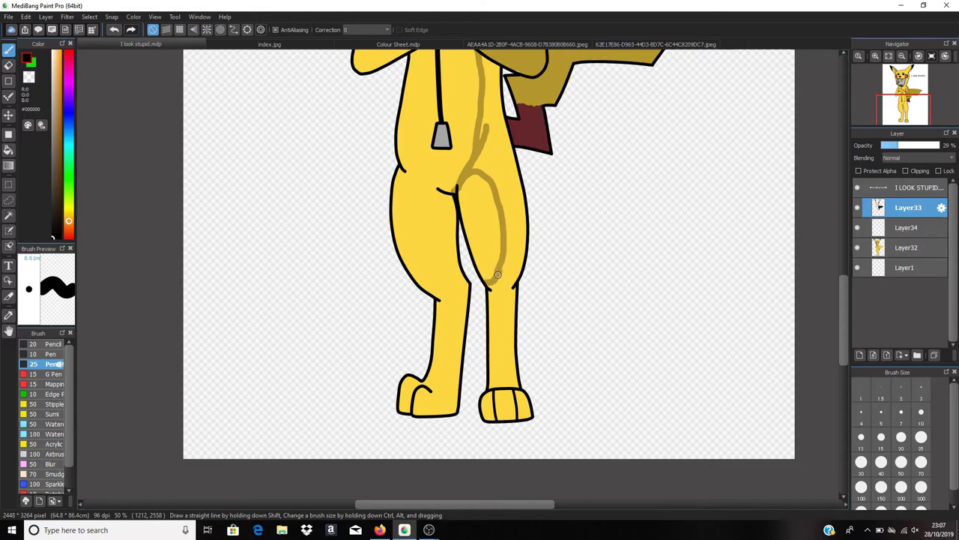
scroll(523, 273, "up", 1)
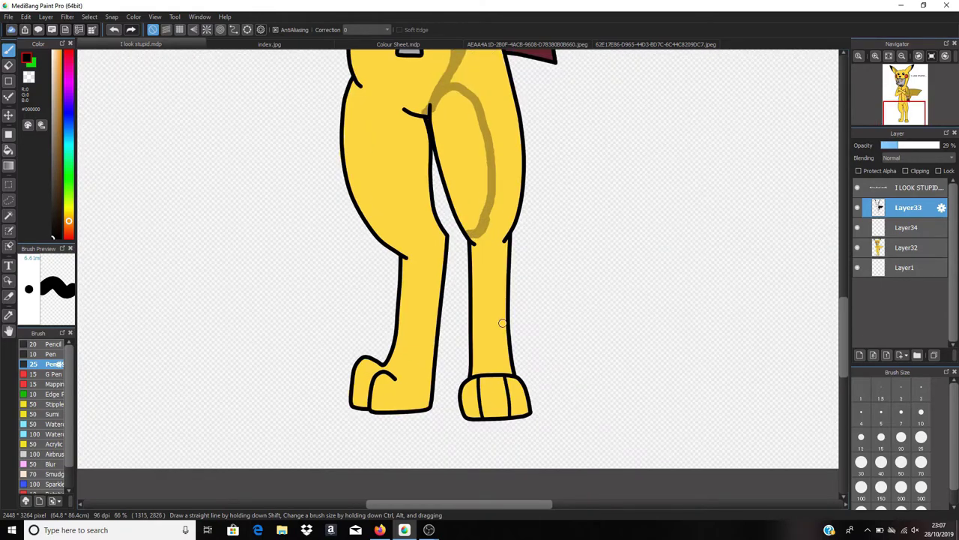
Draw a curved shadow boundary down the tail-side lower leg from the knee to the ankle, redoing the stroke that ran onto the foot
scroll(503, 318, "up", 1)
mouse_move(462, 189)
left_mouse_down()
mouse_move(479, 204)
mouse_move(490, 243)
mouse_move(464, 390)
mouse_move(478, 209)
mouse_move(477, 333)
mouse_move(452, 429)
left_mouse_up()
key("ctrl+z")
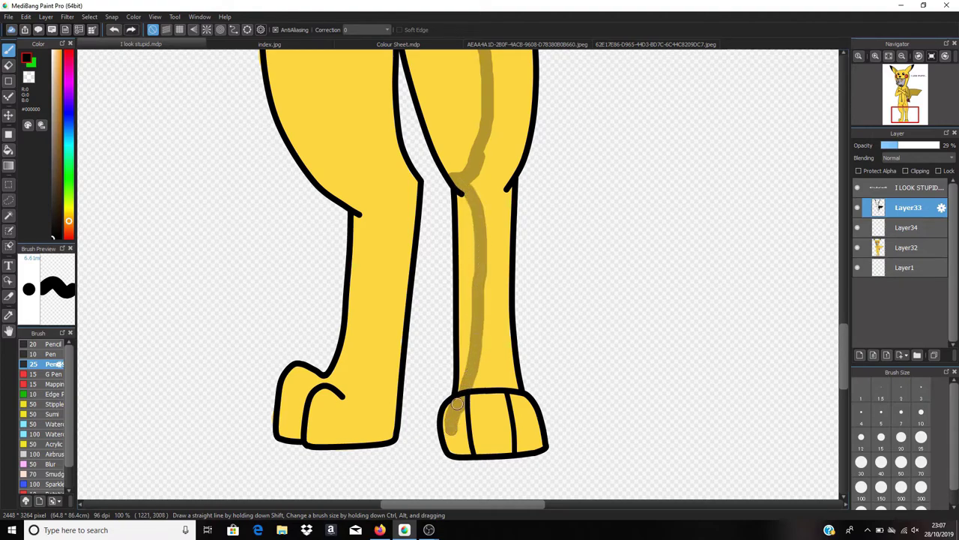
key("ctrl+z")
mouse_move(461, 388)
left_mouse_down()
mouse_move(489, 318)
mouse_move(477, 249)
left_mouse_up()
mouse_move(453, 178)
left_mouse_down()
mouse_move(471, 209)
mouse_move(490, 298)
mouse_move(478, 228)
mouse_move(486, 255)
left_mouse_up()
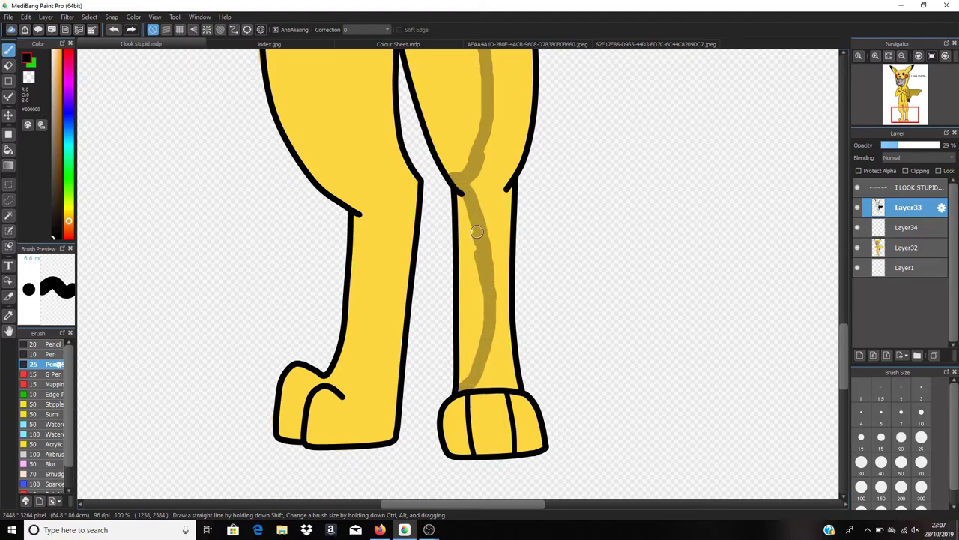
Mark a shadow edge on the tail-side foot's inner toe with a 10 px brush and fill the toes with shadow
left_click(921, 413)
scroll(485, 410, "up", 2)
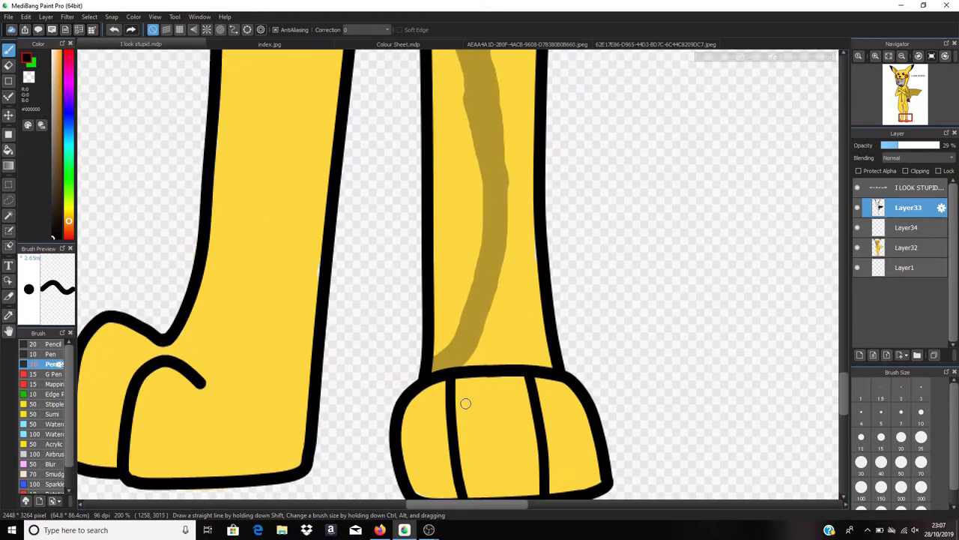
left_click_drag(845, 393, 844, 411)
mouse_move(426, 191)
left_mouse_down()
mouse_move(433, 259)
mouse_move(424, 299)
left_mouse_up()
left_click(9, 150)
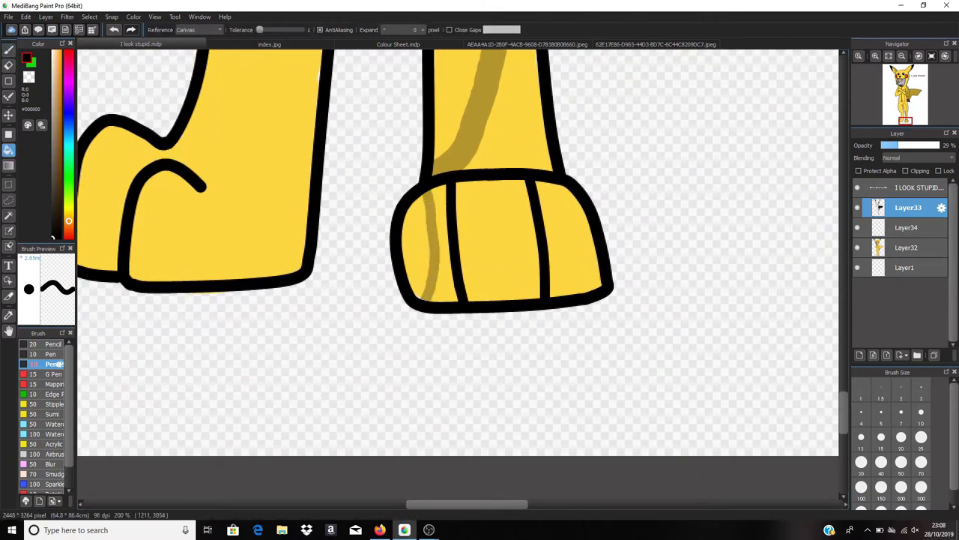
left_click(444, 249)
left_click(498, 242)
left_click(566, 237)
Fill the outer side of the tail-side leg and torso with shadow up to the drawn boundary
left_click(521, 154)
scroll(523, 177, "down", 2)
scroll(517, 150, "down", 3)
scroll(518, 97, "up", 5)
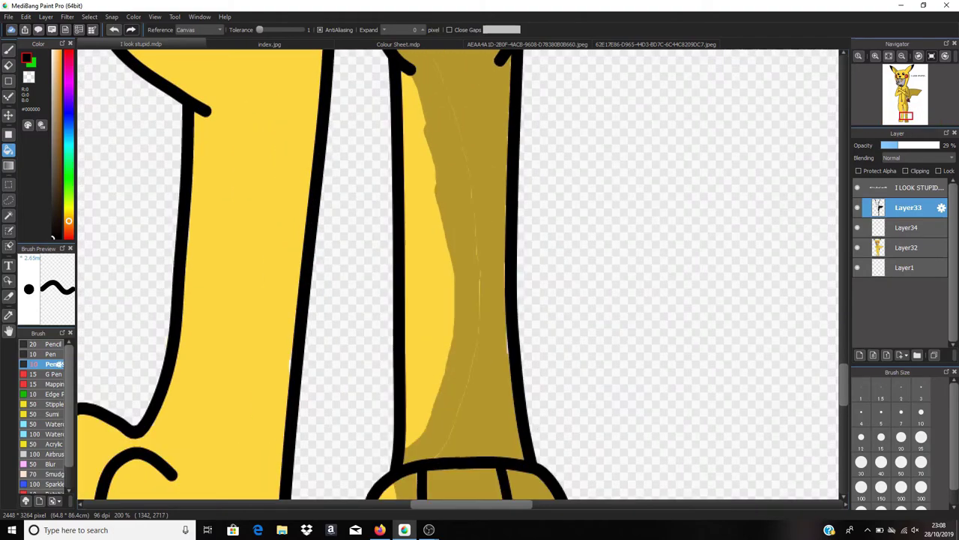
scroll(704, 346, "down", 3)
Paint over the thin unfilled seams in the leg, thigh and torso shadow, using a 25 px brush for the upper areas
key("b")
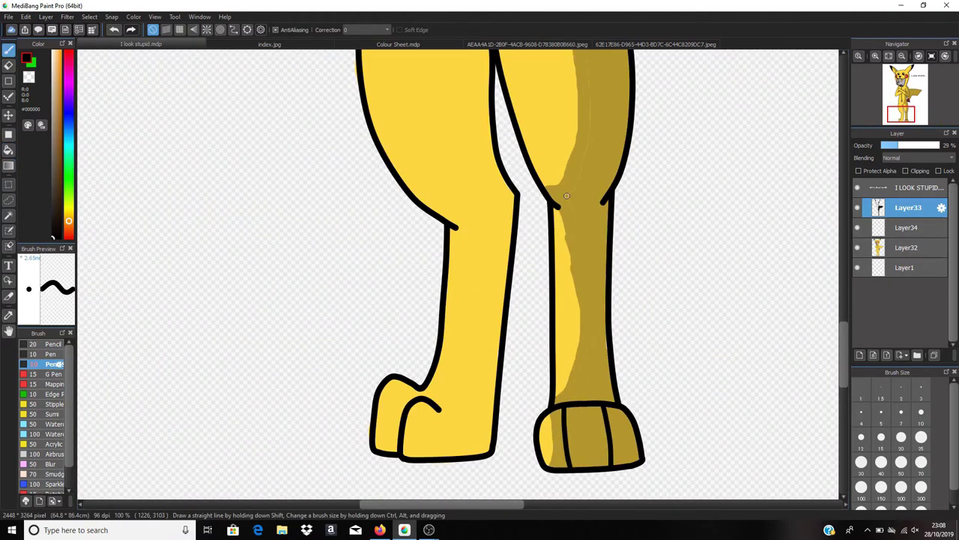
left_click_drag(844, 367, 844, 336)
left_click(921, 438)
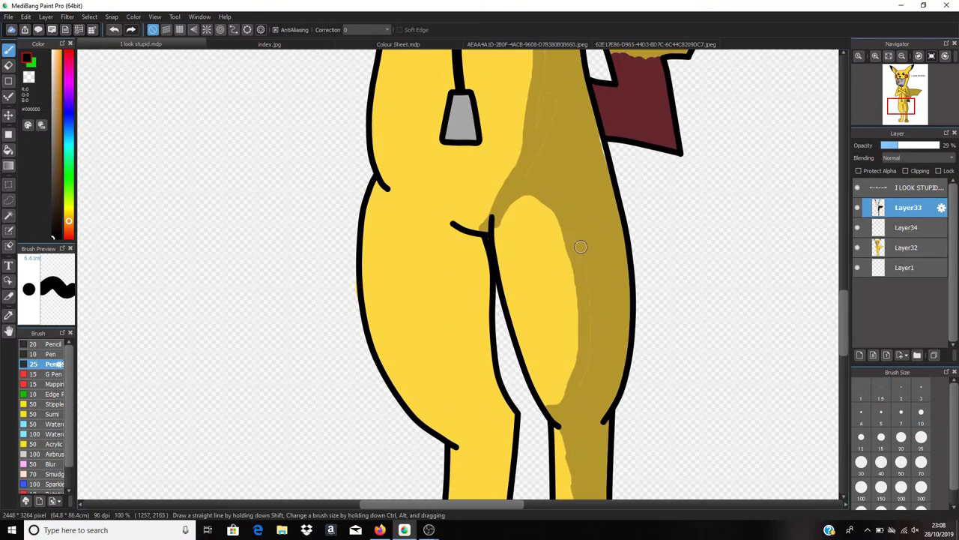
scroll(837, 306, "up", 4)
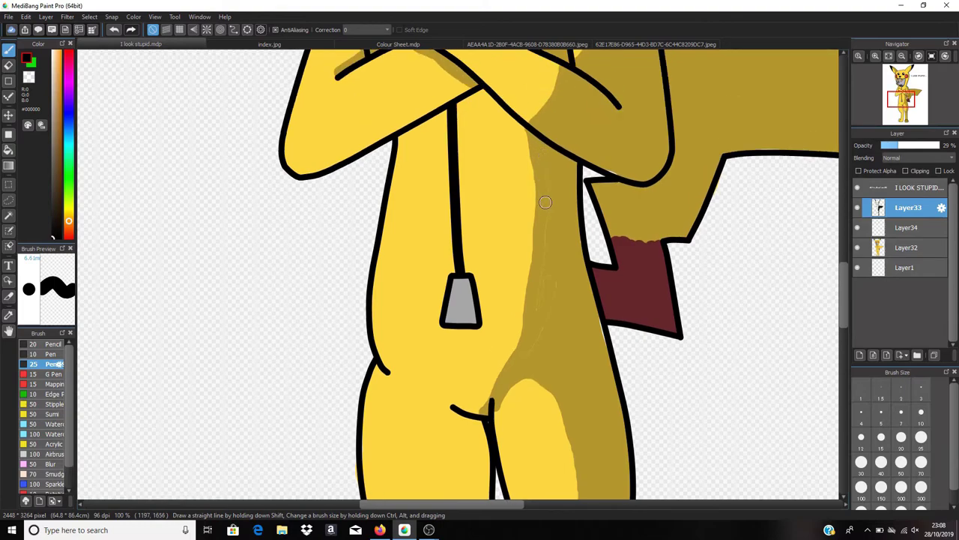
key("ctrl+z")
left_click_drag(545, 146, 542, 151)
scroll(550, 297, "down", 4)
scroll(464, 176, "up", 3)
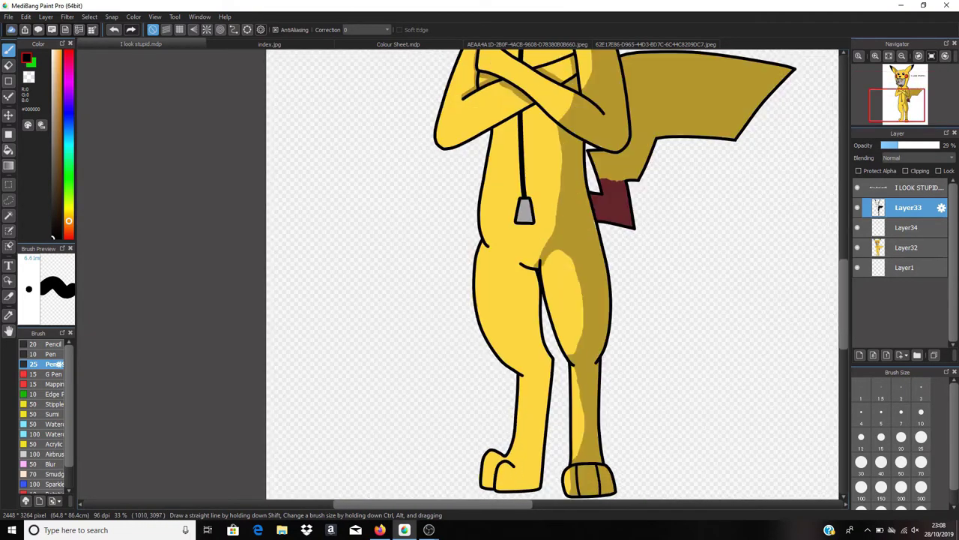
Draw the other leg's shadow boundary beneath the hip crease, down the thigh and along the shin to the foot
left_click_drag(471, 163, 537, 199)
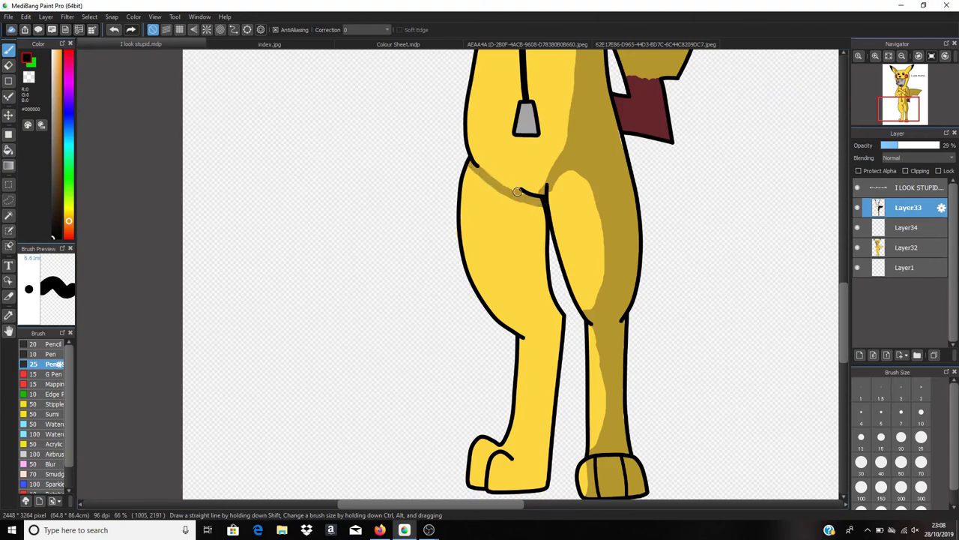
mouse_move(467, 160)
left_mouse_down()
mouse_move(515, 216)
mouse_move(526, 249)
mouse_move(526, 336)
mouse_move(527, 245)
left_mouse_up()
left_click_drag(844, 328, 844, 349)
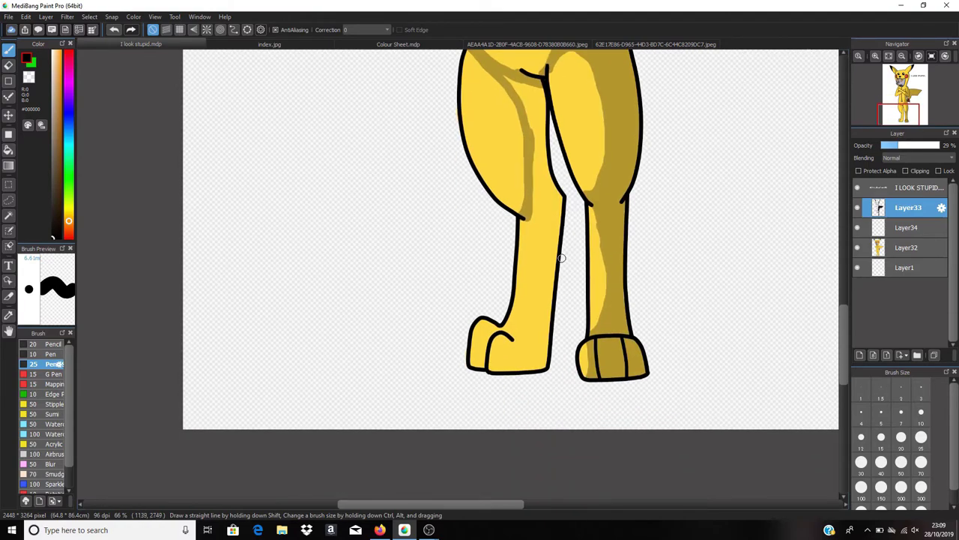
scroll(562, 263, "up", 1)
mouse_move(512, 190)
left_mouse_down()
mouse_move(518, 267)
mouse_move(493, 370)
mouse_move(517, 324)
mouse_move(516, 229)
mouse_move(505, 354)
left_mouse_up()
key("ctrl+z")
Fill the inner side of that leg and its foot with shadow and paint over the leftover seams
left_click(8, 150)
left_click(537, 225)
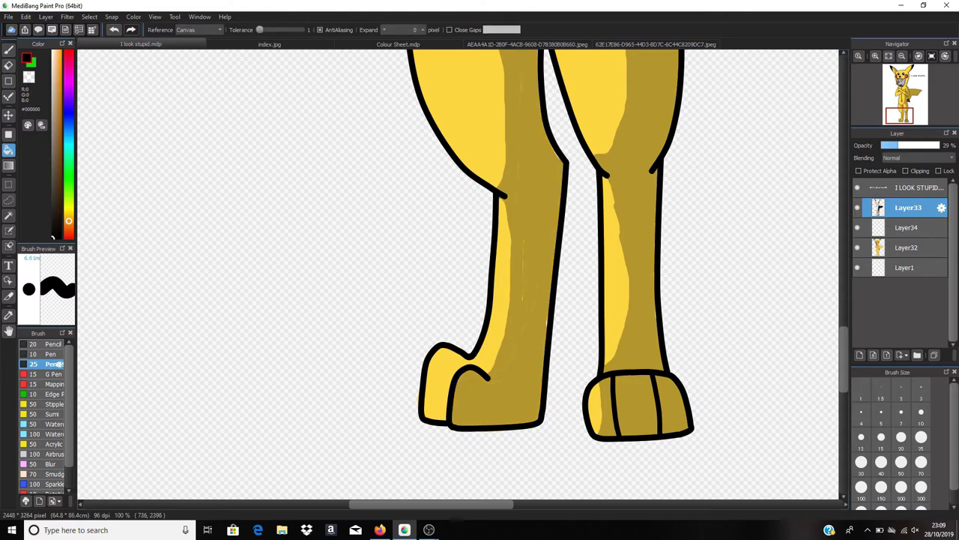
left_click(8, 50)
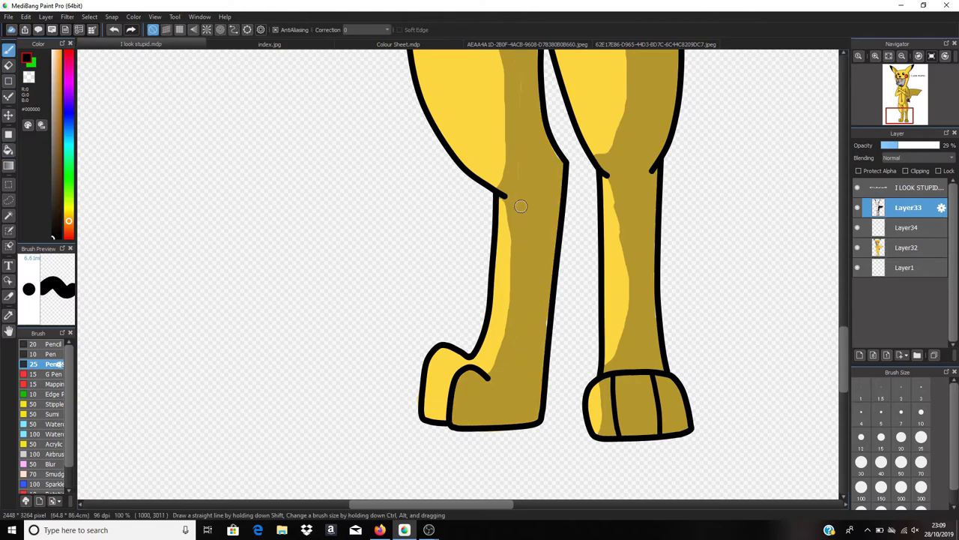
scroll(525, 225, "up", 3)
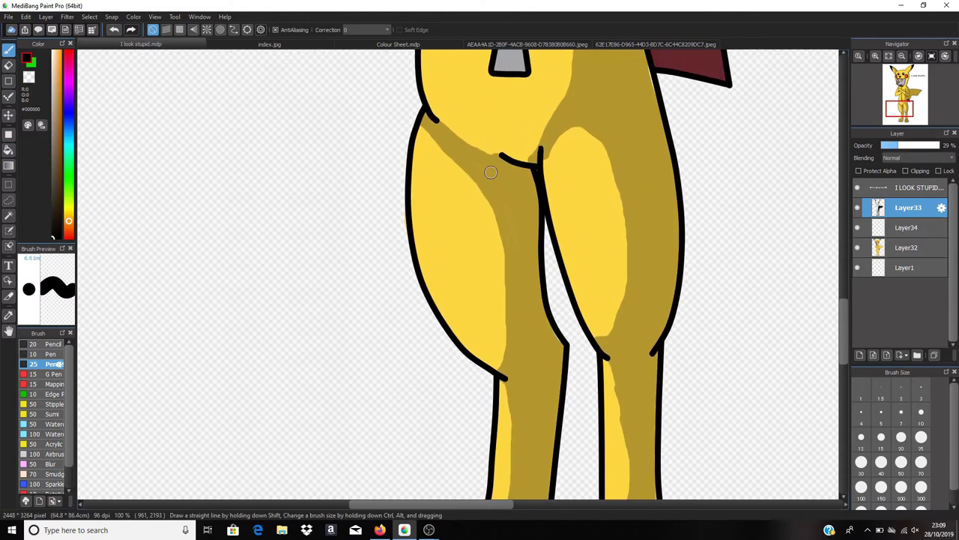
scroll(517, 246, "down", 5)
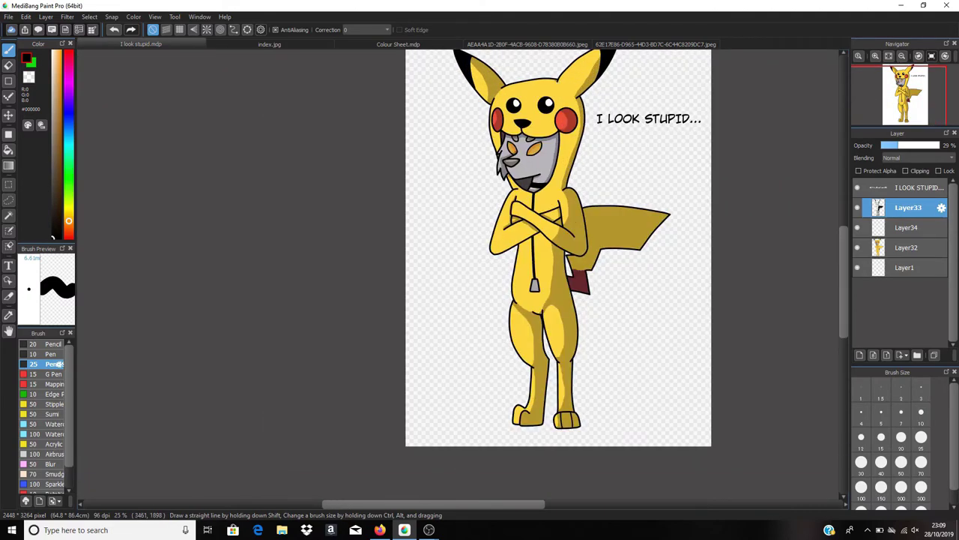
Prepare Layer1 for the background with 100% layer opacity and the blue brush colour #458AB5, undoing the trial strokes
left_click(906, 267)
mouse_move(68, 114)
left_mouse_down()
mouse_move(68, 104)
mouse_move(69, 133)
left_mouse_up()
left_click(861, 488)
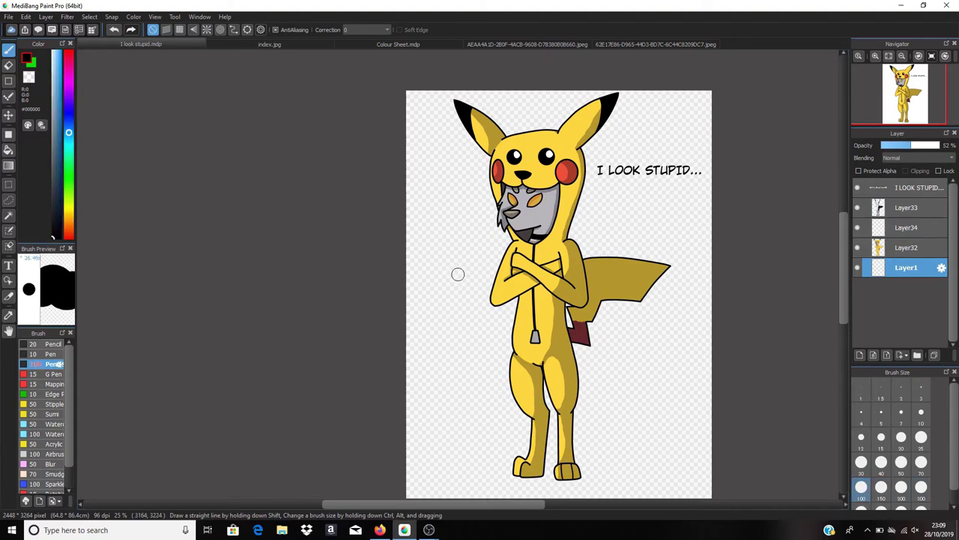
left_click_drag(439, 103, 529, 85)
key("ctrl+z")
left_click(937, 146)
left_click_drag(439, 96, 506, 98)
key("ctrl+z")
left_click(58, 126)
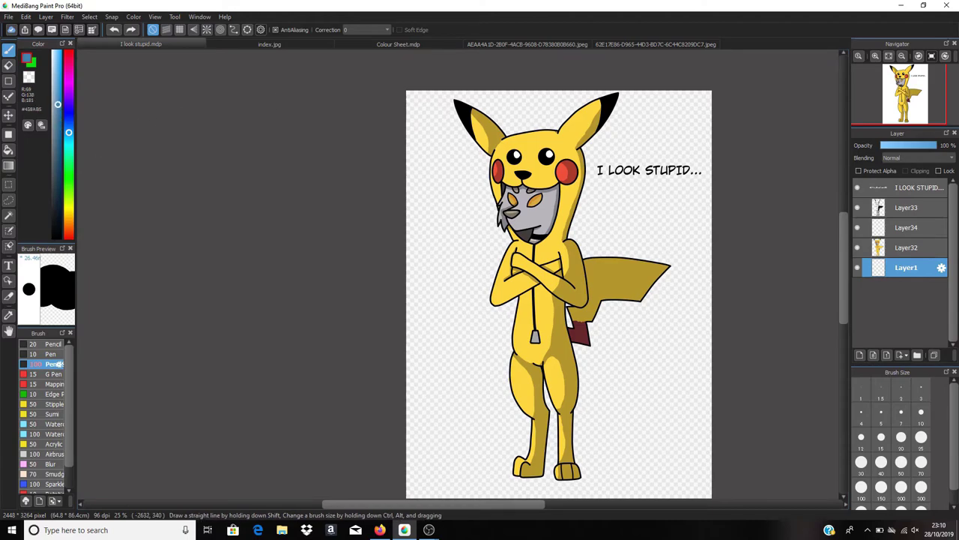
mouse_move(431, 94)
left_mouse_down()
mouse_move(632, 92)
mouse_move(390, 125)
mouse_move(489, 159)
mouse_move(457, 206)
left_mouse_up()
key("ctrl+z")
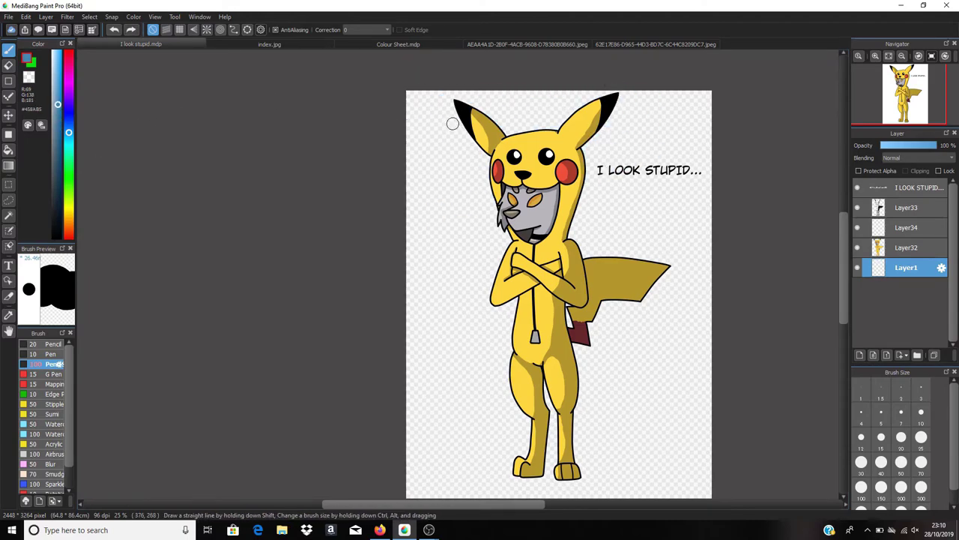
Paint wide blue zigzag strokes behind the whole character on Layer1 with a 300 px brush, leaving the edges ragged
left_click(921, 487)
mouse_move(450, 111)
left_mouse_down()
mouse_move(624, 102)
mouse_move(584, 127)
mouse_move(453, 152)
mouse_move(537, 176)
mouse_move(680, 172)
mouse_move(460, 227)
mouse_move(691, 302)
mouse_move(640, 365)
mouse_move(464, 404)
mouse_move(476, 429)
mouse_move(644, 470)
mouse_move(486, 475)
mouse_move(449, 464)
left_mouse_up()
scroll(717, 274, "up", 2)
scroll(718, 274, "down", 3)
scroll(750, 292, "up", 3)
scroll(819, 307, "down", 2)
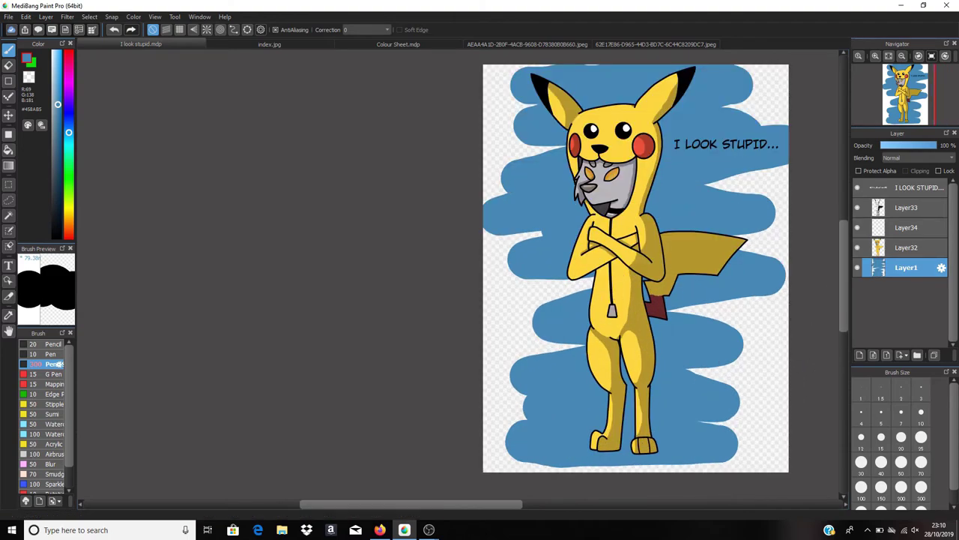
Add a new layer beneath the blue background layer and paint the remaining transparent areas white (#FFFFFF)
left_click(860, 355)
left_click_drag(908, 268, 909, 297)
left_click(52, 52)
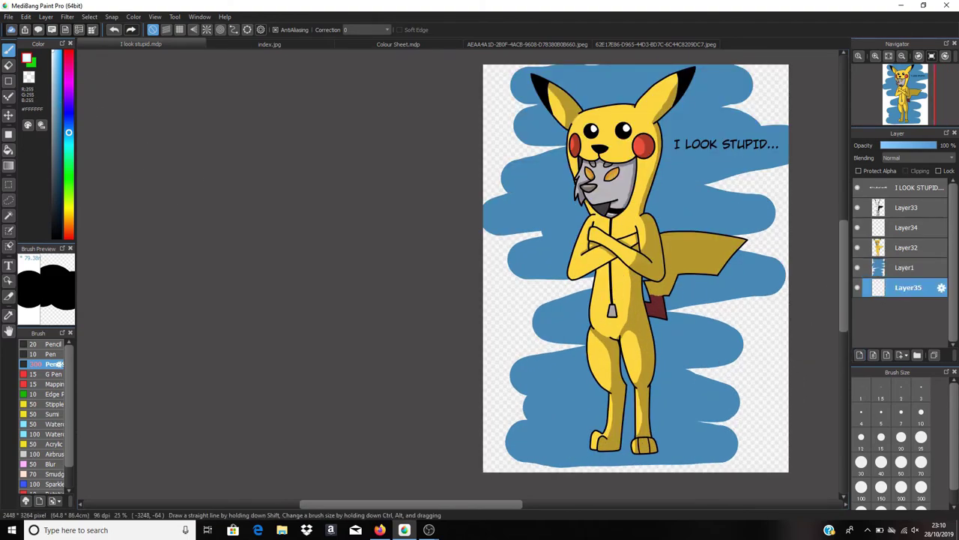
mouse_move(491, 68)
left_mouse_down()
mouse_move(785, 68)
mouse_move(793, 90)
mouse_move(774, 121)
mouse_move(403, 143)
mouse_move(607, 81)
mouse_move(499, 187)
left_mouse_up()
mouse_move(780, 172)
left_mouse_down()
mouse_move(767, 340)
mouse_move(702, 375)
mouse_move(734, 427)
mouse_move(595, 454)
mouse_move(495, 454)
mouse_move(529, 201)
mouse_move(495, 144)
mouse_move(604, 450)
mouse_move(690, 442)
mouse_move(542, 443)
left_mouse_up()
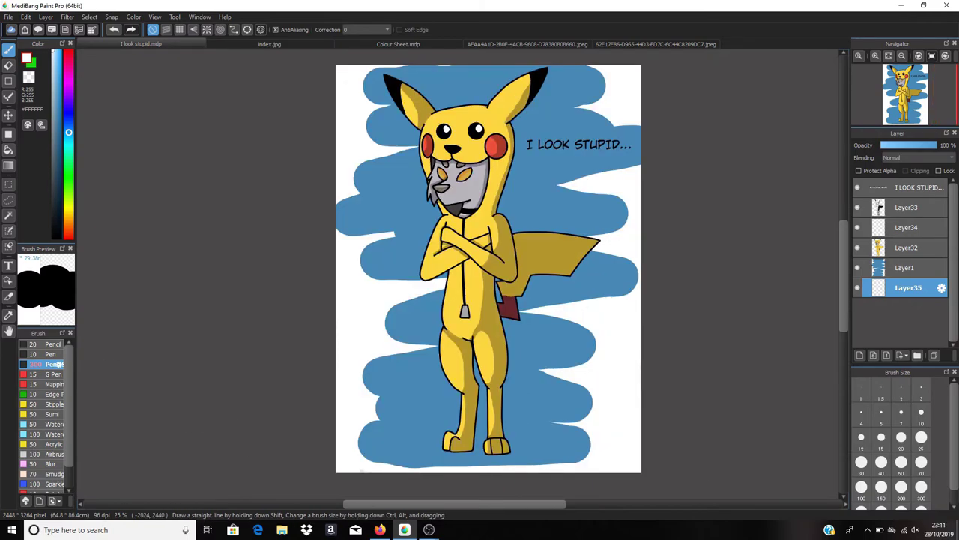
Place the signature text "goblindogcomix" at 10 pt in black (#000000) near the feet
left_click(8, 265)
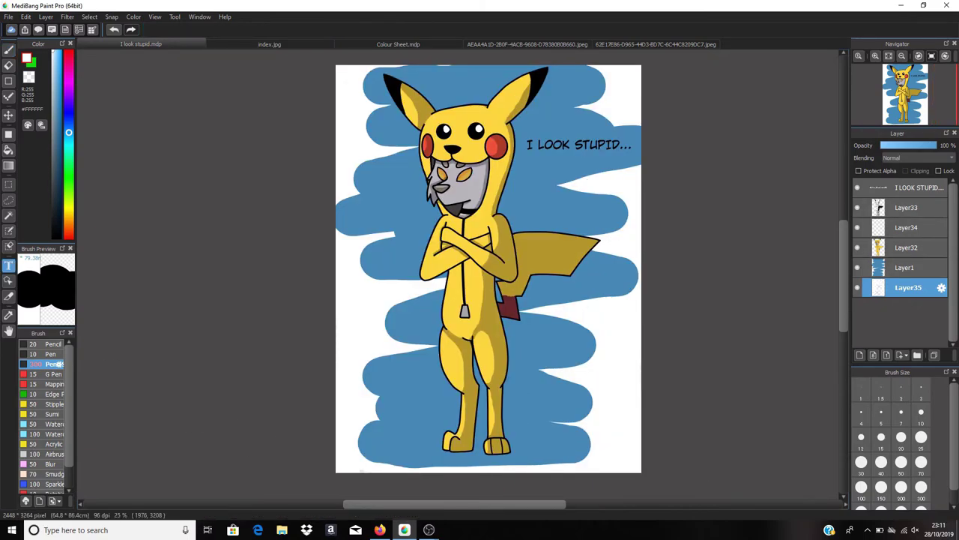
left_click(514, 462)
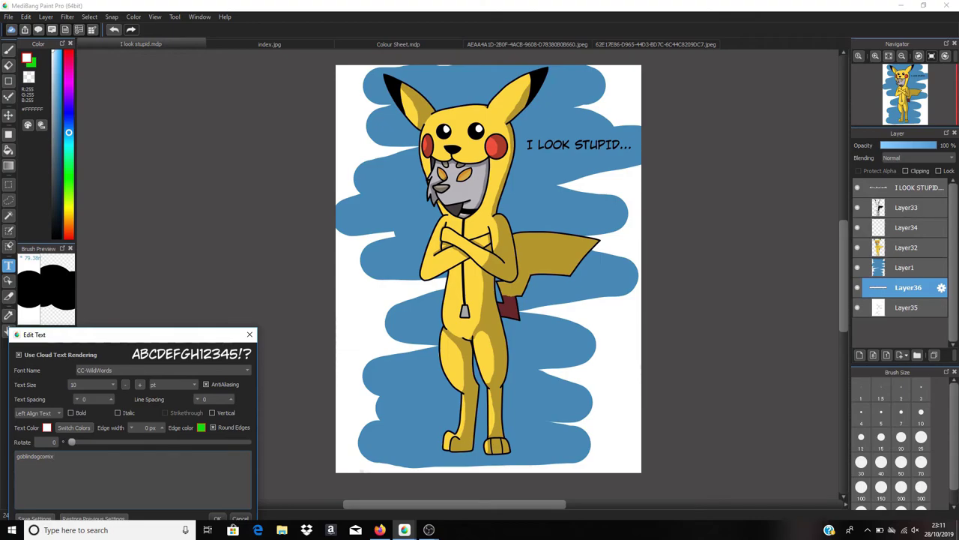
left_click(46, 427)
left_click(343, 179)
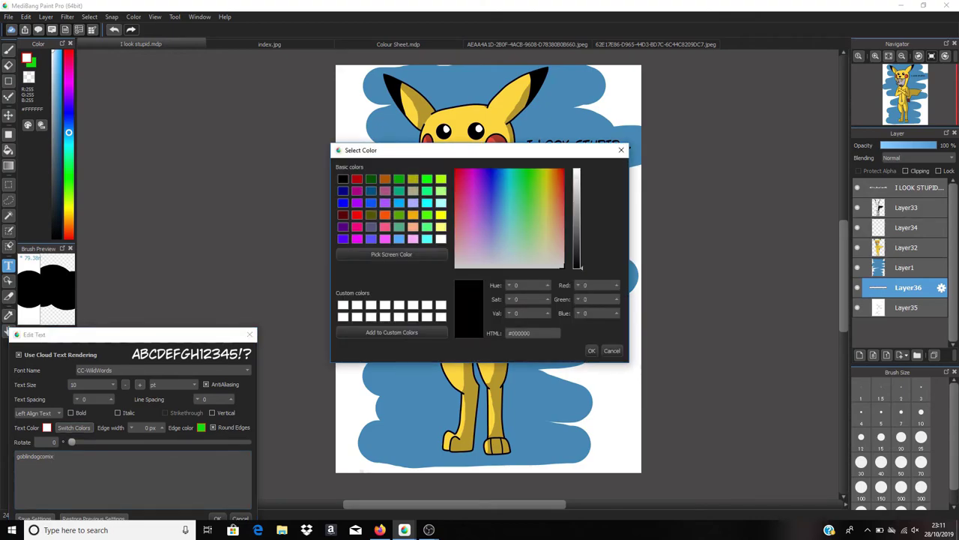
left_click(592, 351)
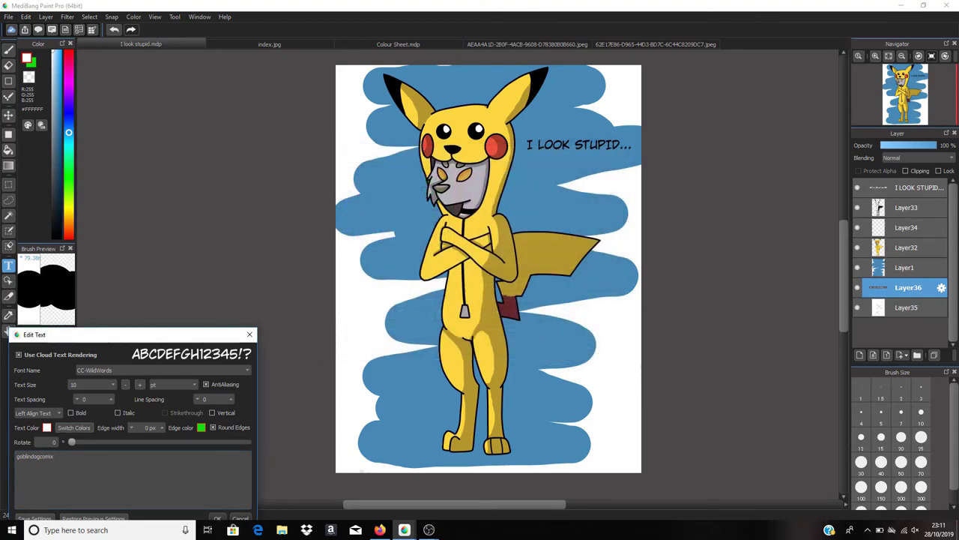
left_click(216, 518)
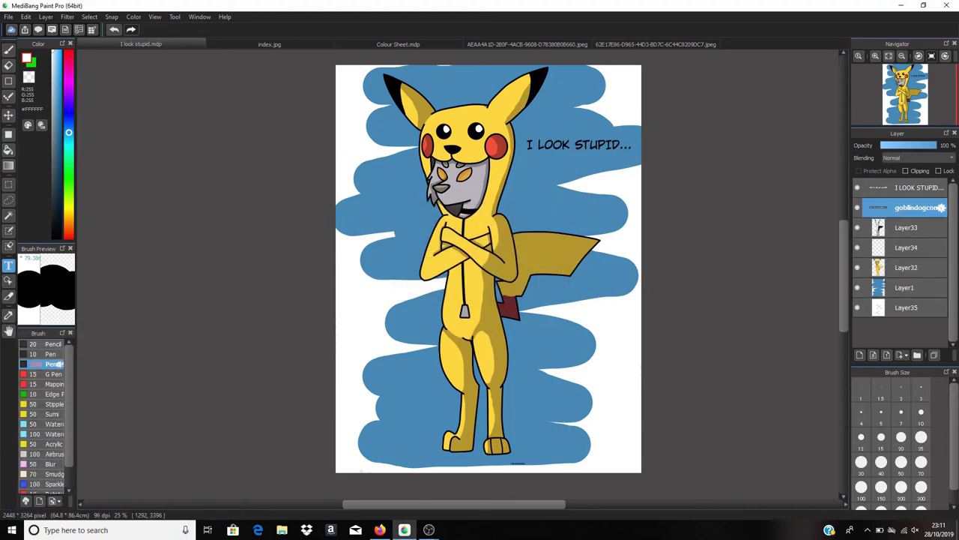
Undo the placement of the small signature text, cancelling the extra text entry
left_click(497, 485)
left_click(240, 518)
key("ctrl+z")
key("ctrl+z")
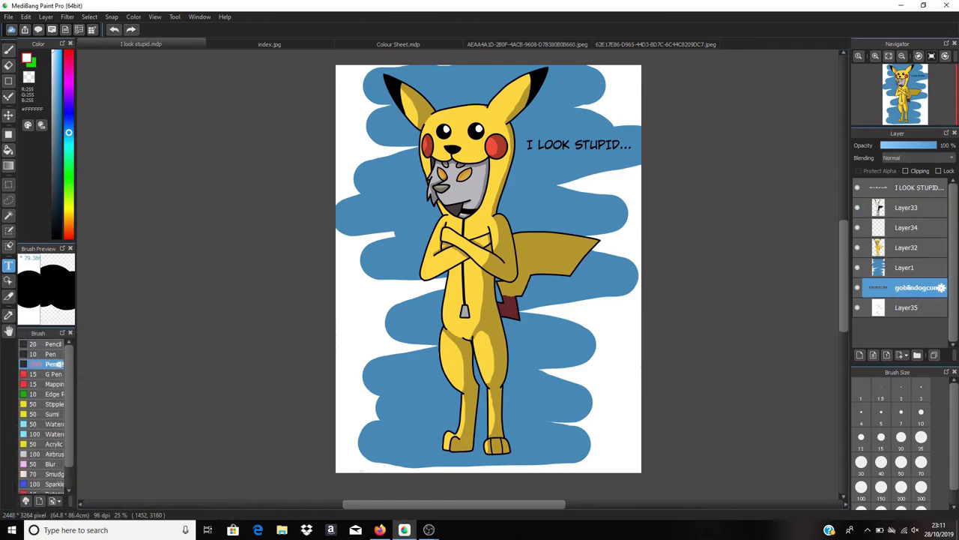
Add the signature text "goblindogcomix" above Layer33 near the feet, in CC-WildWords at 96 pt
left_click(909, 227)
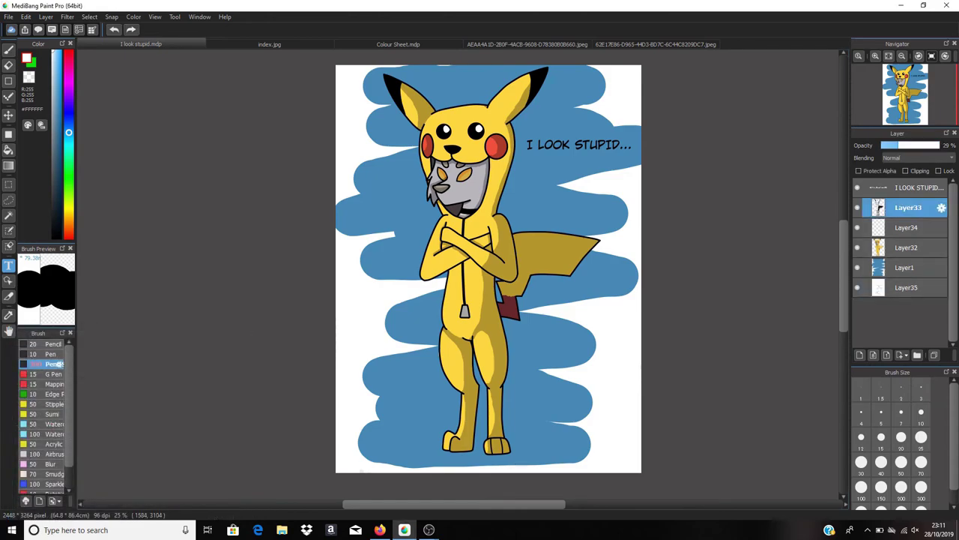
left_click(521, 462)
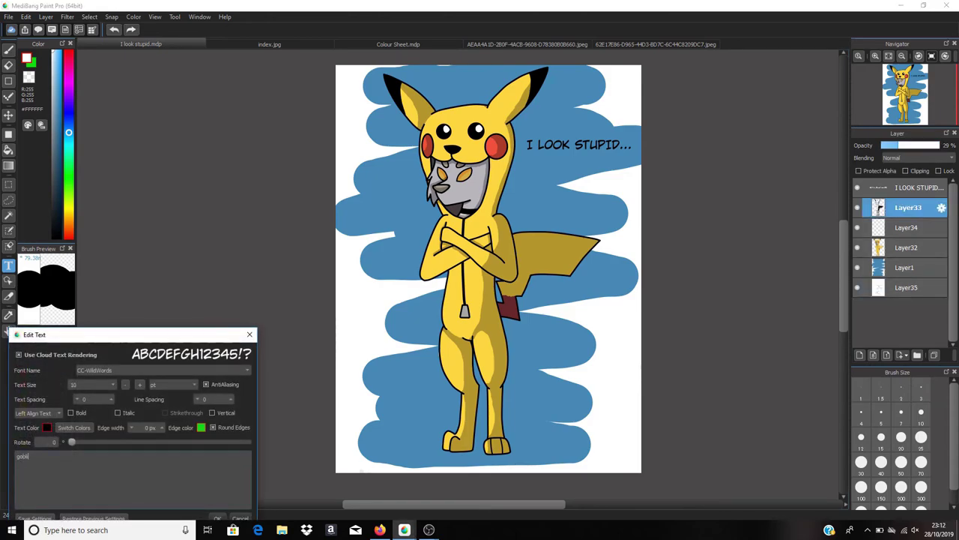
type("goblindogcomix")
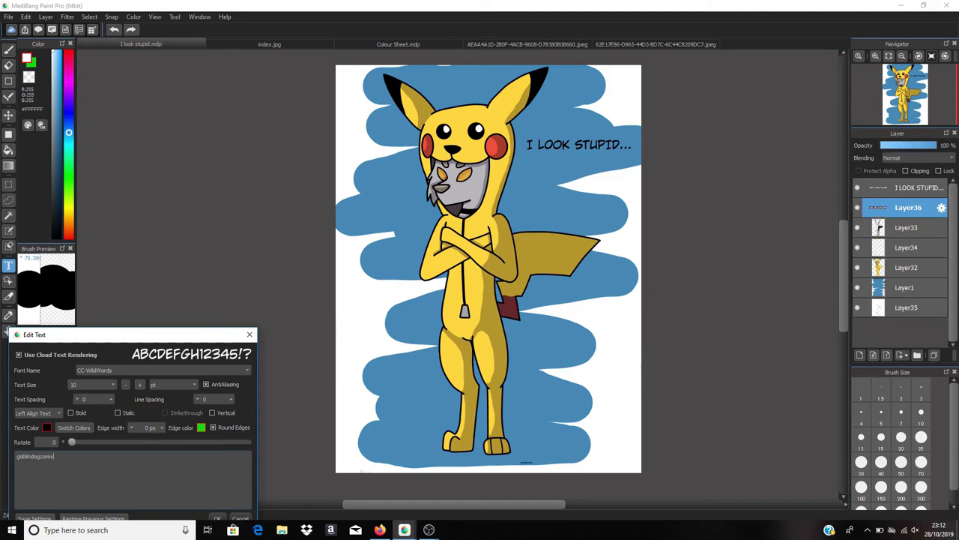
left_click(112, 384)
left_click(82, 452)
left_click(113, 385)
left_click(82, 470)
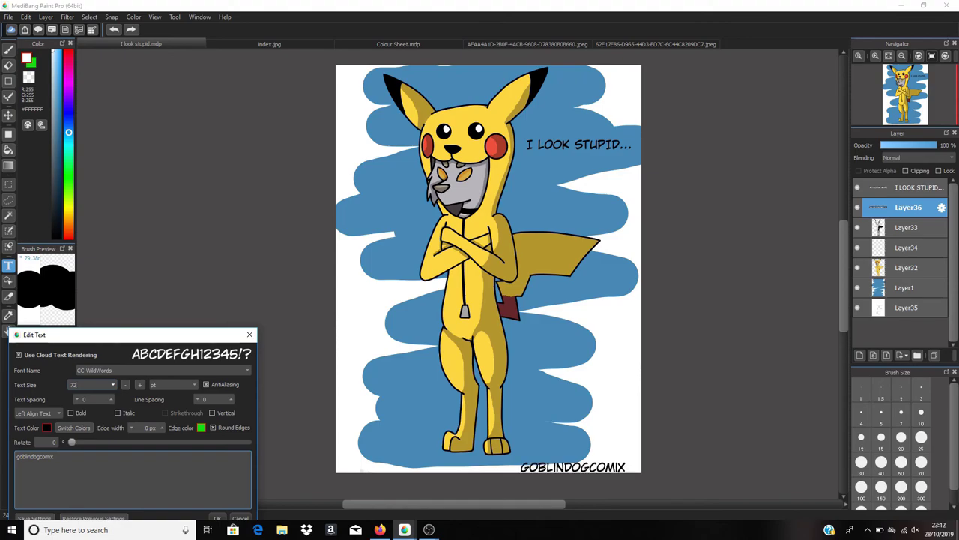
left_click(112, 384)
left_click(83, 484)
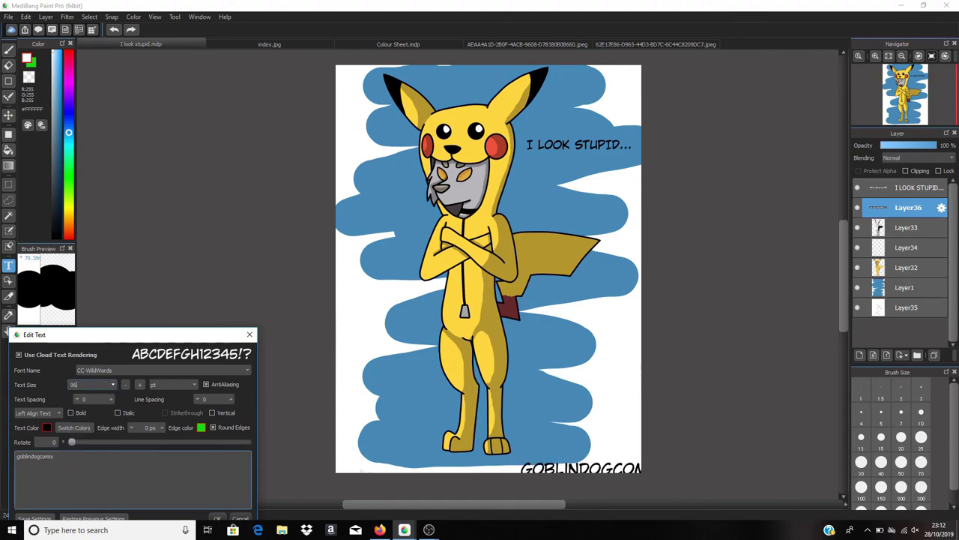
left_click(217, 518)
Move the signature fully inside the canvas's lower right corner and reduce its layer opacity to roughly half
left_click_drag(615, 465, 590, 460)
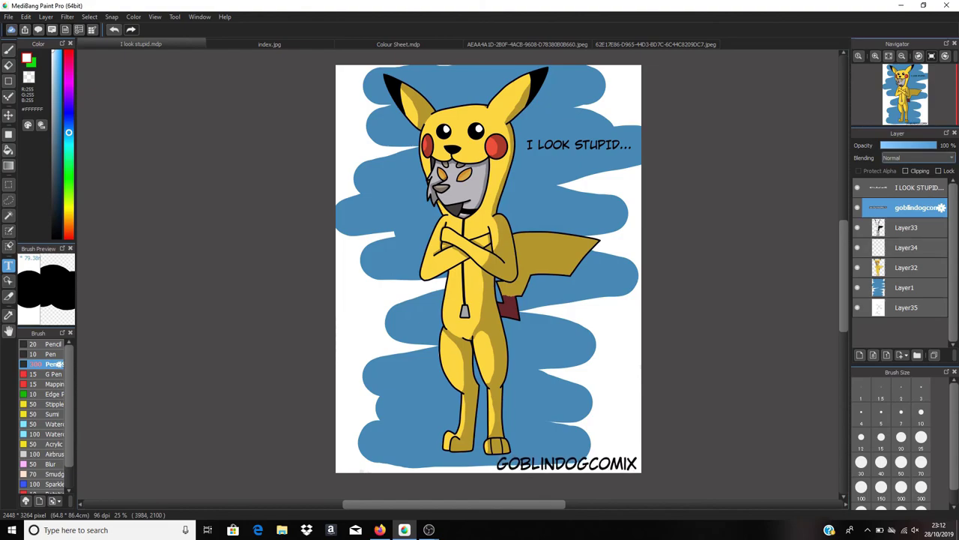
left_click(911, 146)
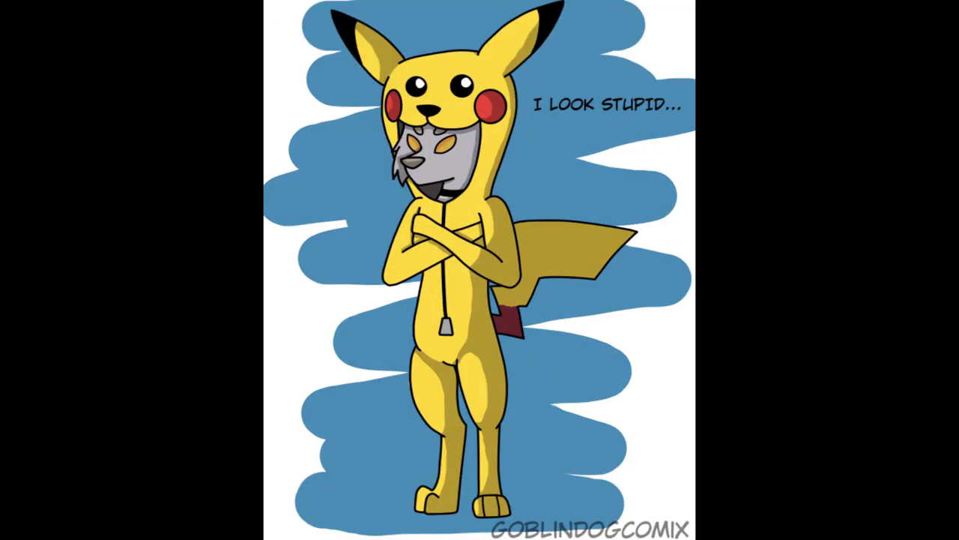